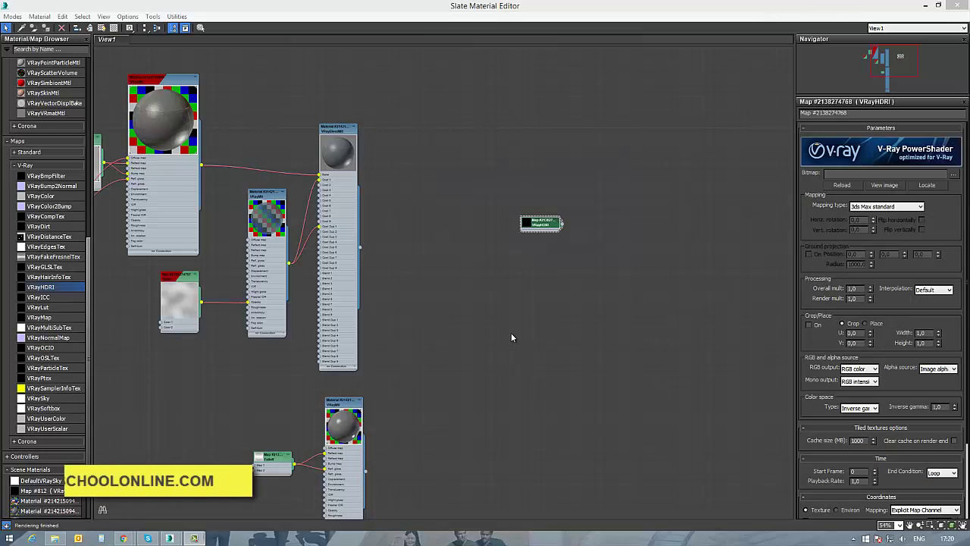
Zoom the Slate node view onto the empty VRayHDRI node to show its parameters
scroll(507, 246, up, 2)
scroll(508, 246, up, 2)
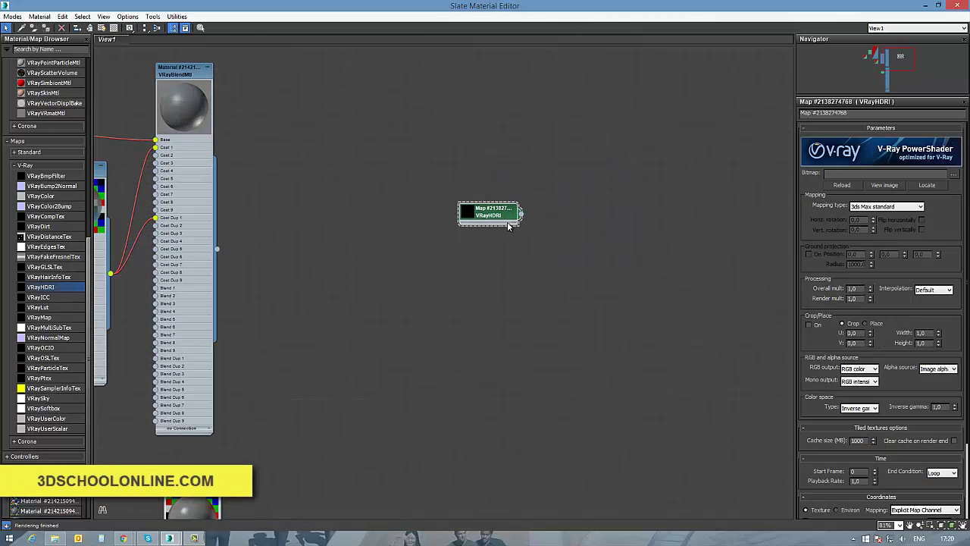
Paste VP_hdri_skydome_09.exr into the MAPS folder and load it as the VRayHDRI bitmap
click(954, 176)
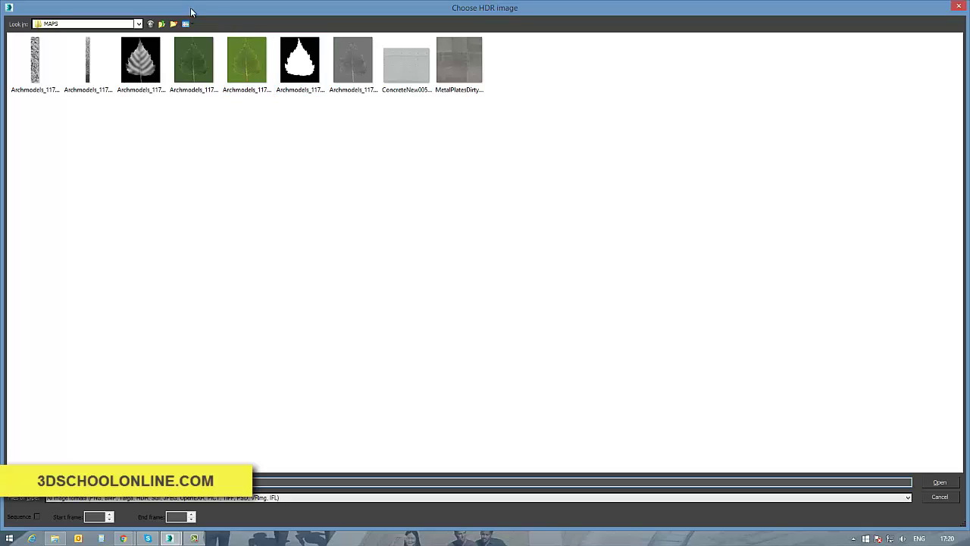
click(129, 25)
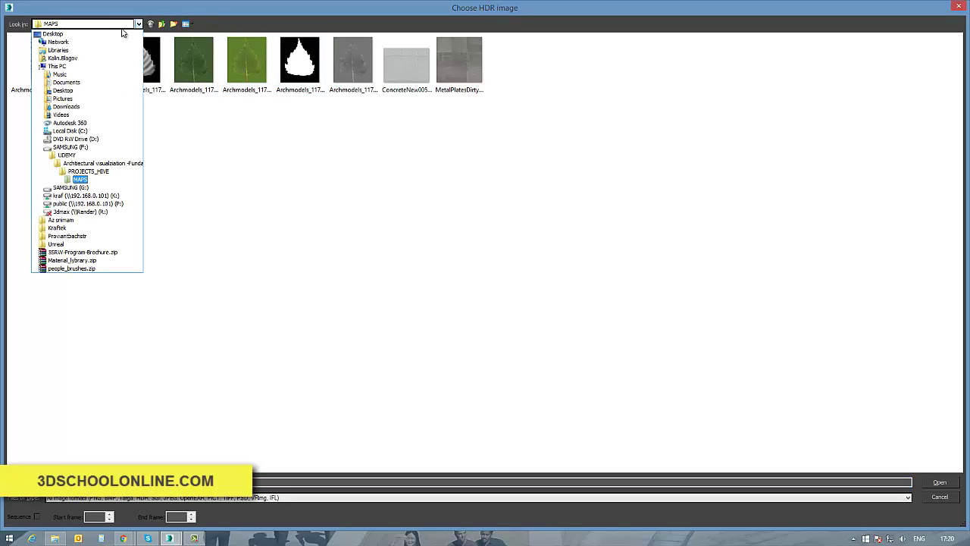
click(80, 180)
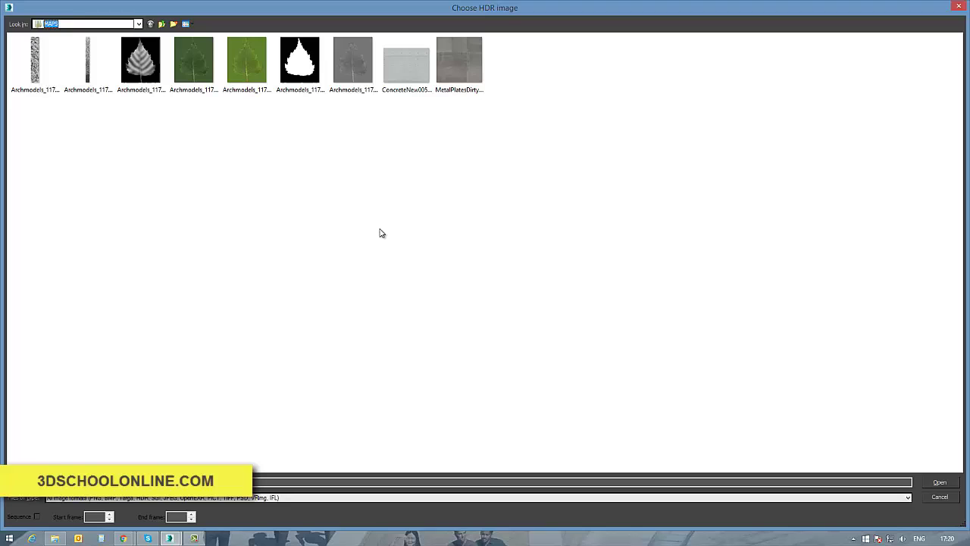
click(381, 233)
key(ctrl+v)
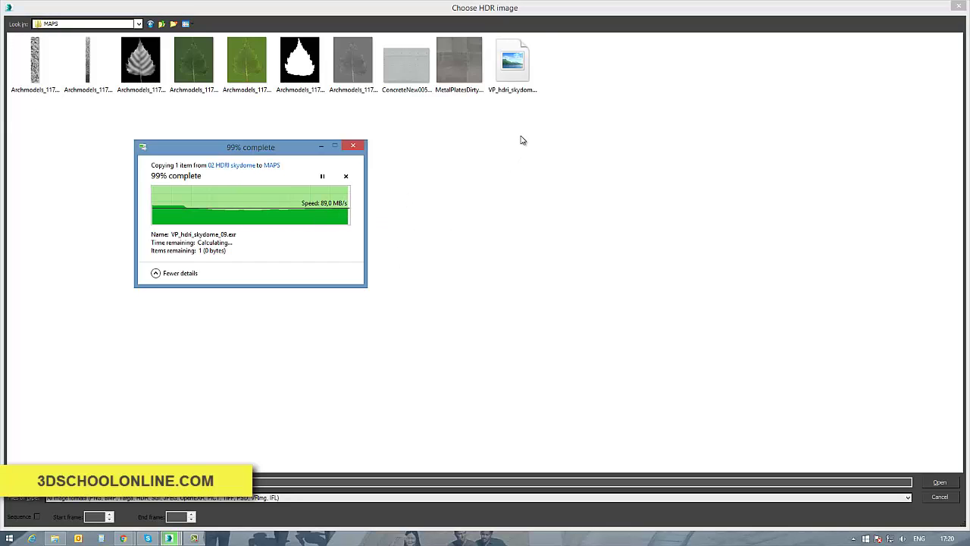
double_click(515, 90)
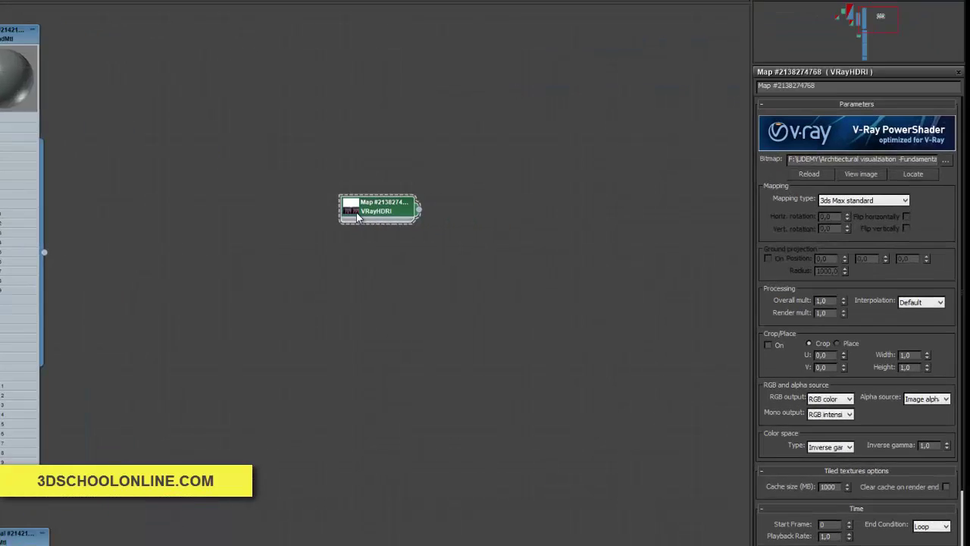
Set the VRayHDRI mapping type to Spherical
click(792, 160)
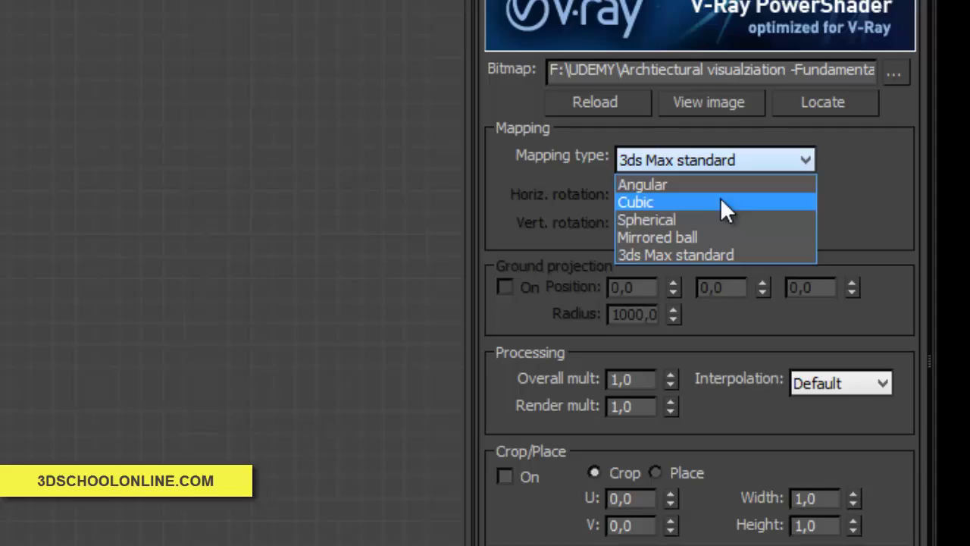
click(711, 221)
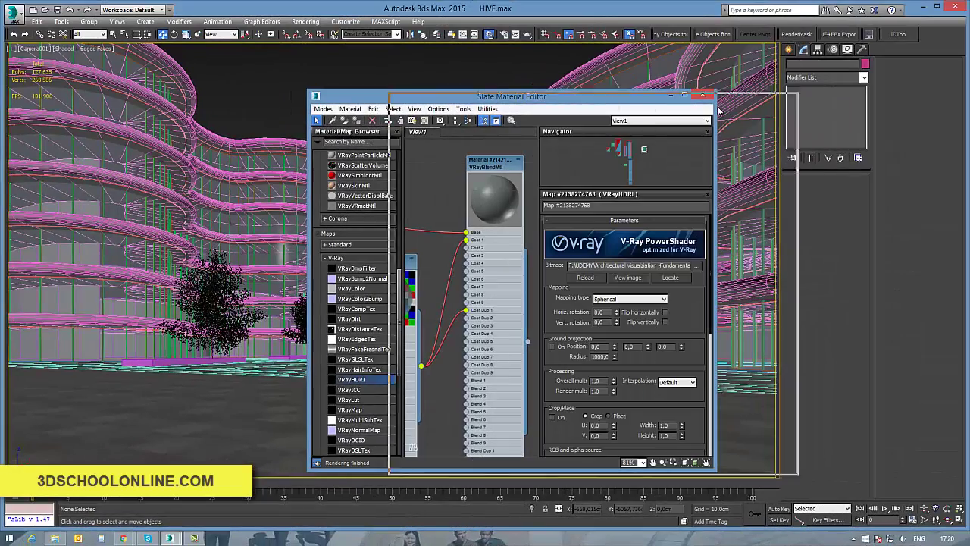
drag(531, 96, 639, 103)
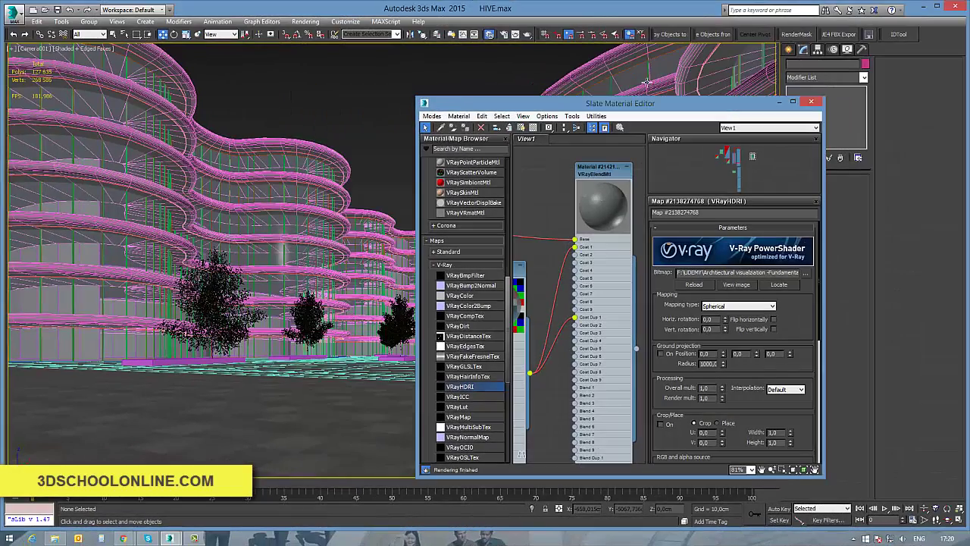
Bring up the Environment and Exposure settings from the Rendering menu
click(313, 22)
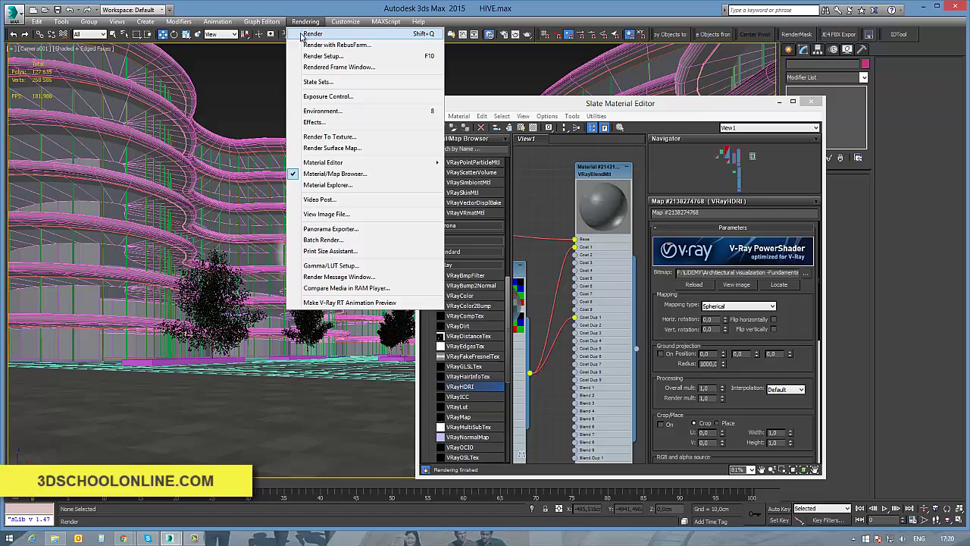
click(322, 96)
drag(602, 106, 562, 102)
Wire the VRayHDRI map into the Environment Map slot as an instance
click(529, 122)
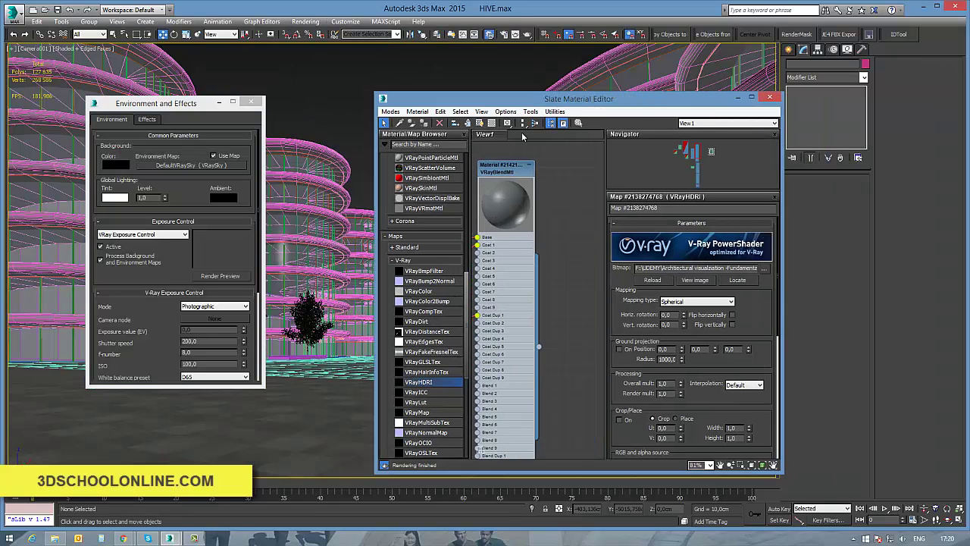
scroll(531, 303, down, 3)
middle_drag(531, 304, 564, 354)
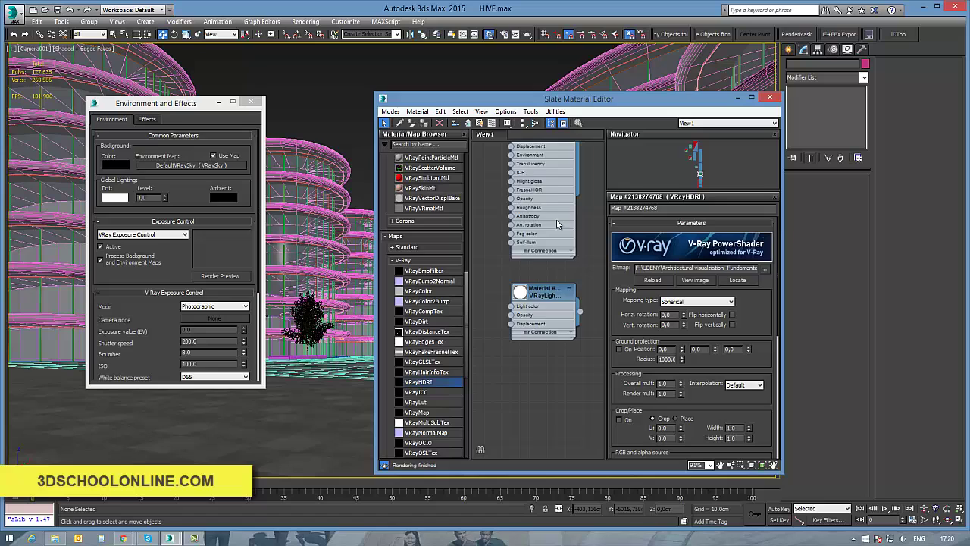
scroll(563, 354, up, 4)
scroll(563, 354, down, 3)
scroll(555, 203, up, 2)
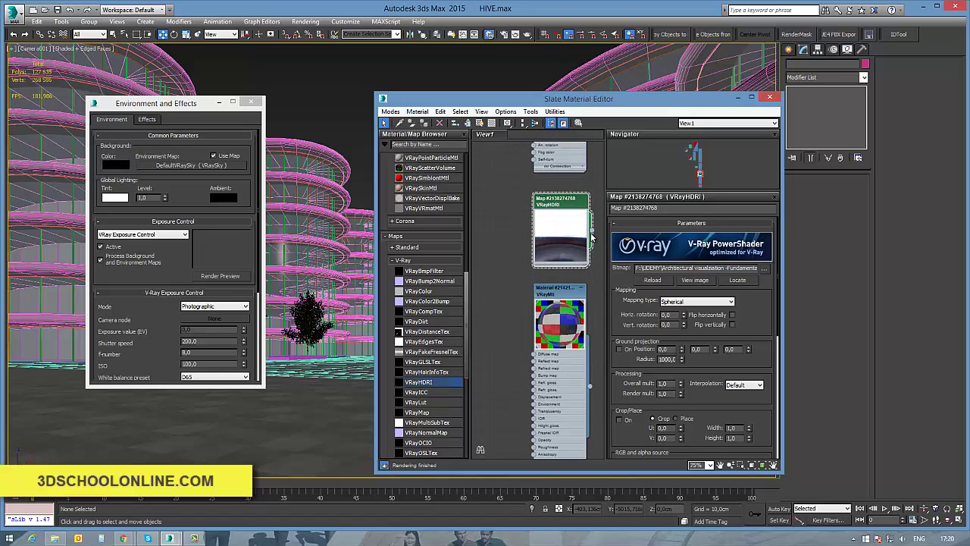
drag(591, 230, 235, 163)
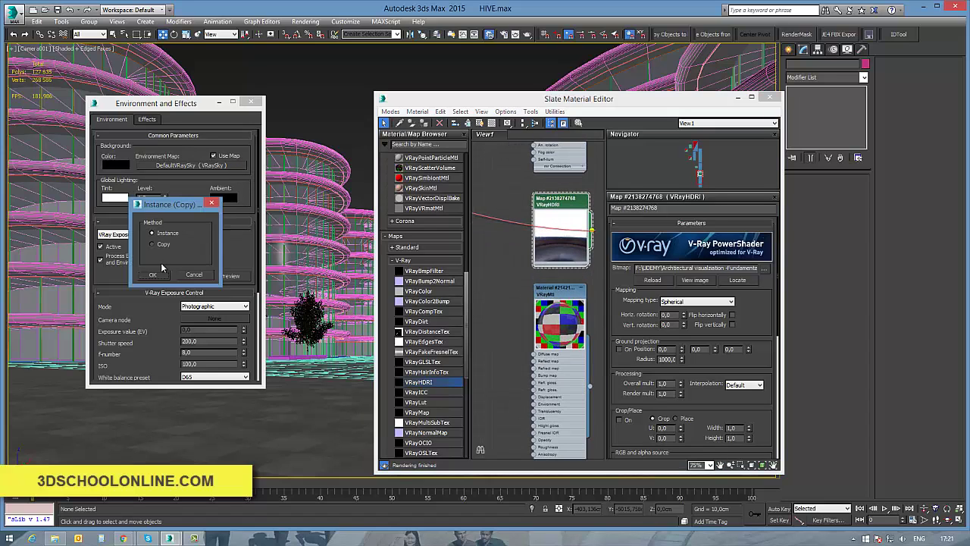
click(150, 277)
click(407, 9)
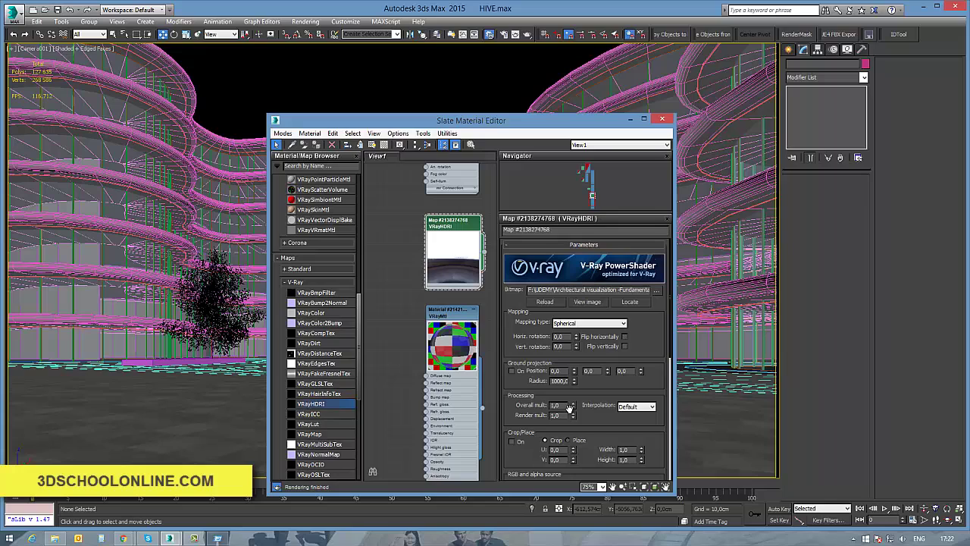
Test the HDRI overall multiplier, leaving it at 1.0, and close the Slate Material Editor
mouse_move(573, 406)
mouse_down()
mouse_move(579, 424)
mouse_move(573, 410)
mouse_up()
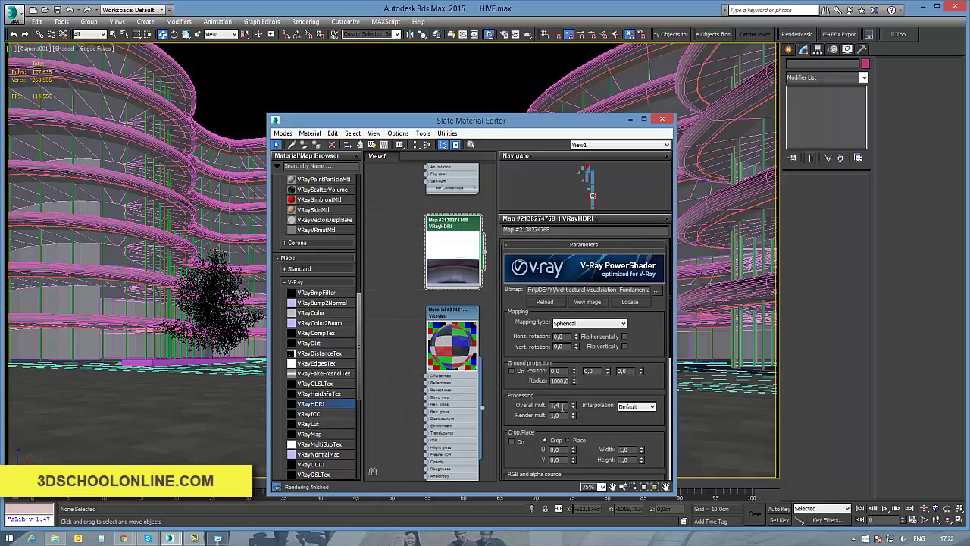
click(663, 119)
In the V-Ray frame buffer, region-render the sky across the top of the image
right_click(445, 234)
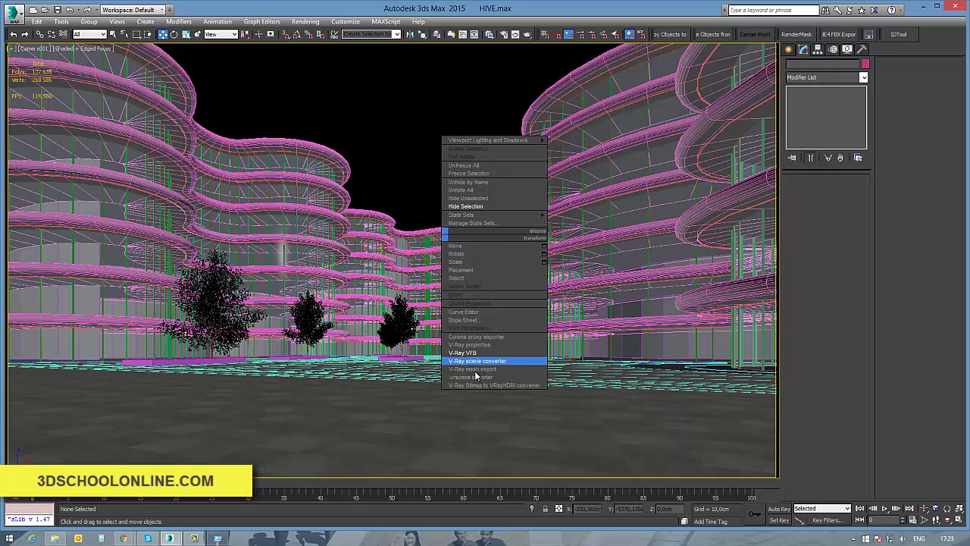
click(467, 352)
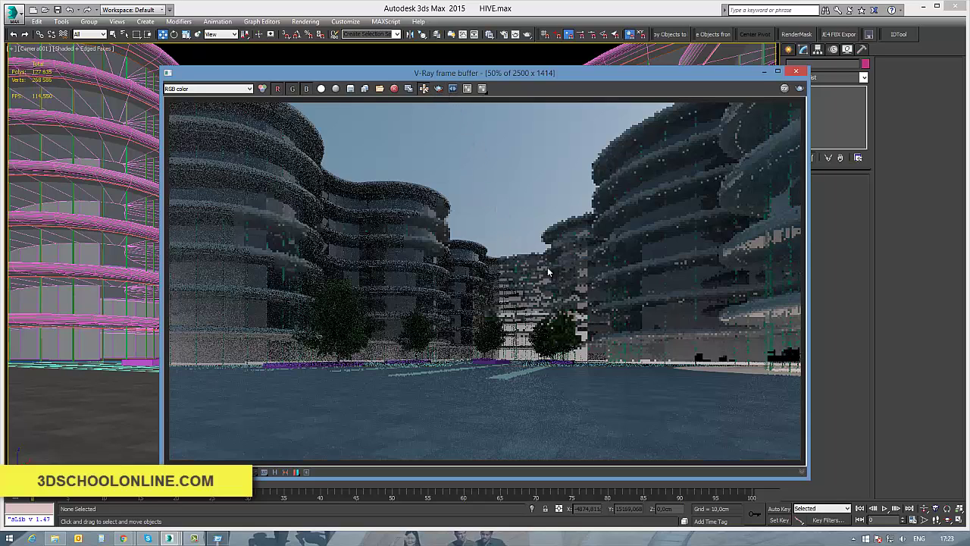
click(429, 89)
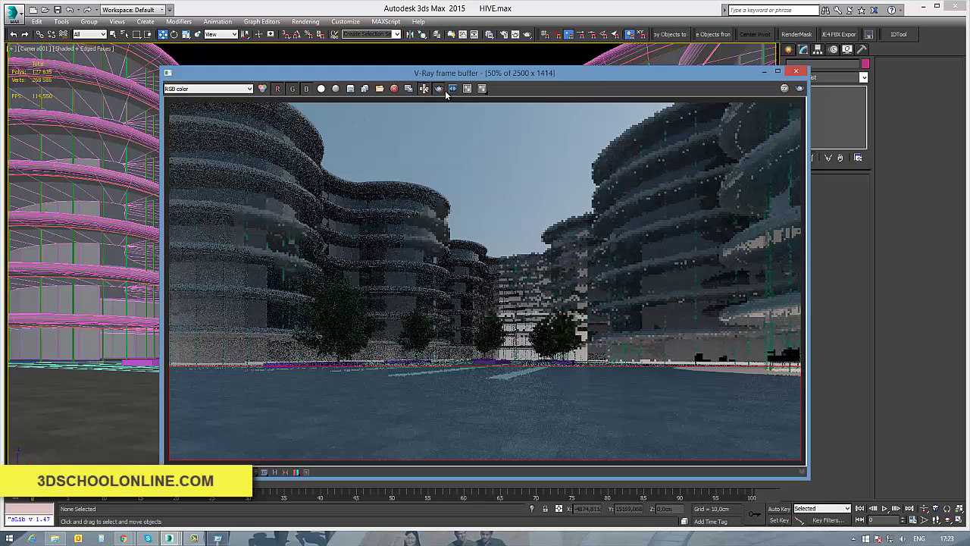
drag(275, 103, 711, 244)
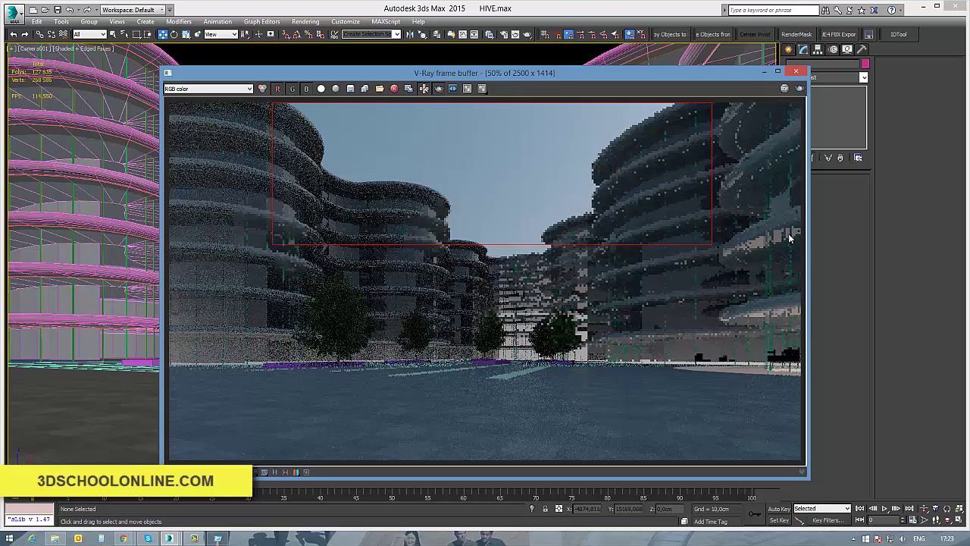
click(799, 88)
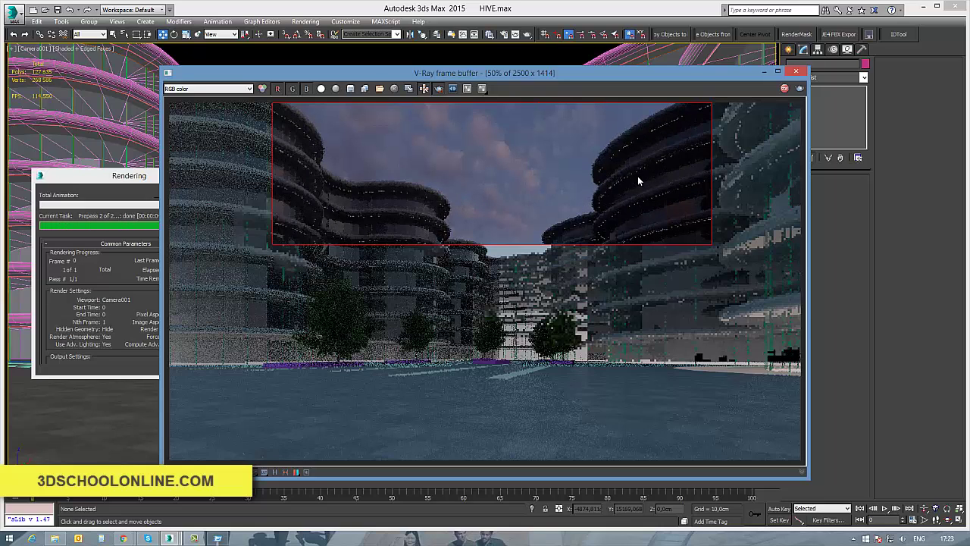
Zoom around the rendered sky region, then stop the test render
scroll(629, 174, up, 1)
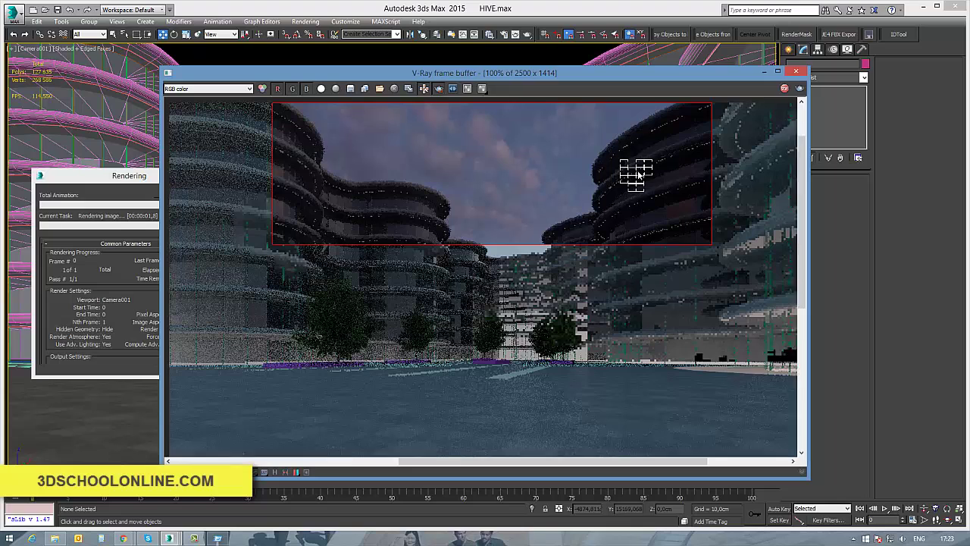
scroll(640, 193, up, 1)
scroll(643, 203, down, 1)
scroll(642, 193, down, 1)
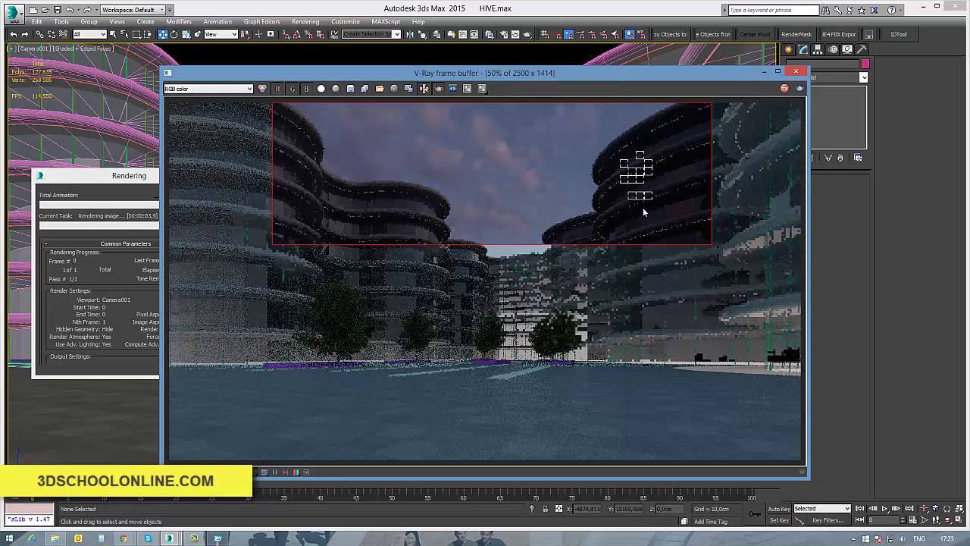
scroll(637, 186, up, 1)
scroll(650, 206, up, 1)
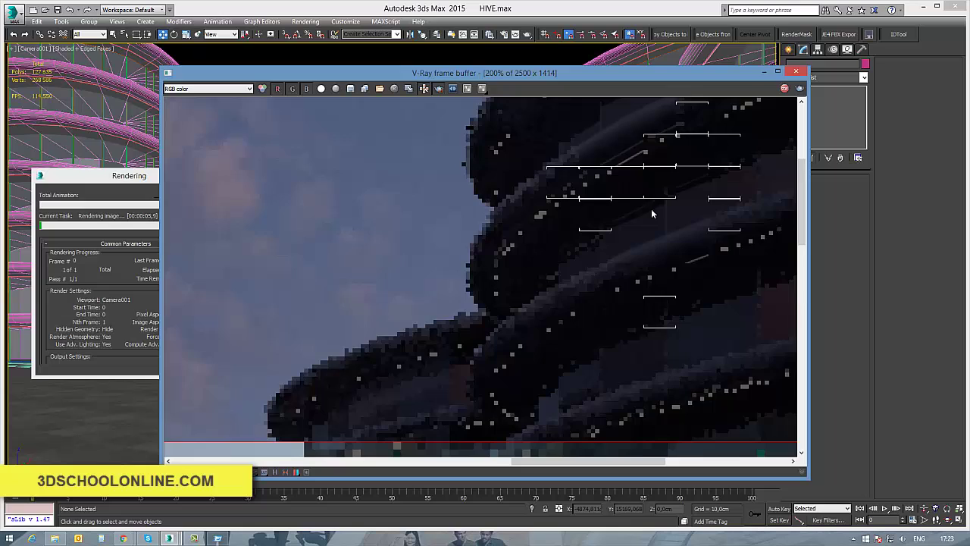
scroll(651, 208, down, 1)
scroll(655, 220, up, 1)
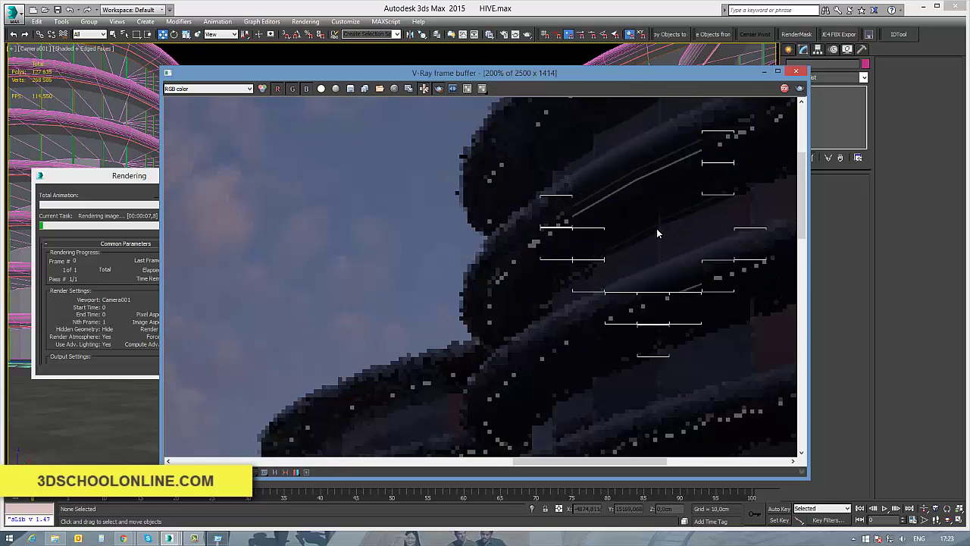
scroll(656, 228, down, 1)
scroll(656, 227, down, 1)
scroll(651, 222, down, 1)
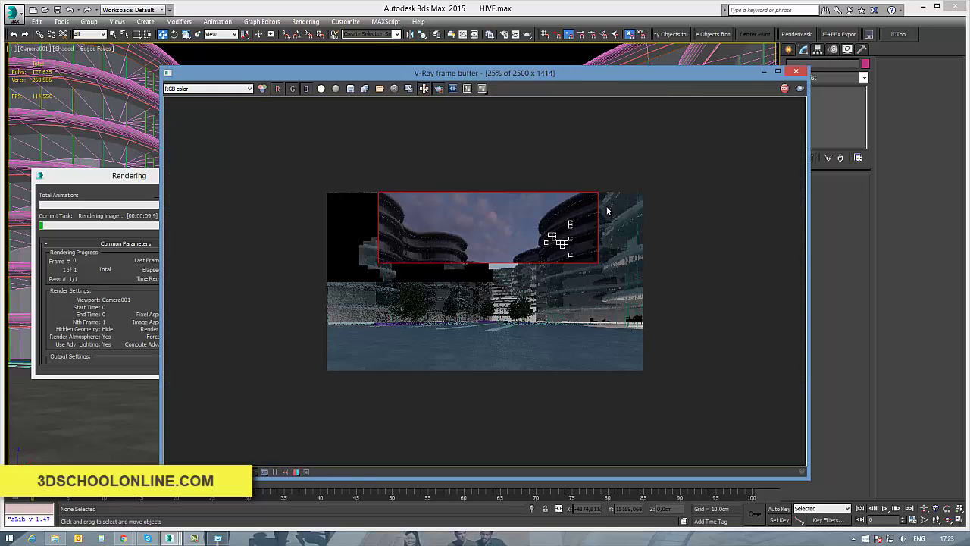
scroll(644, 208, up, 2)
scroll(659, 164, down, 1)
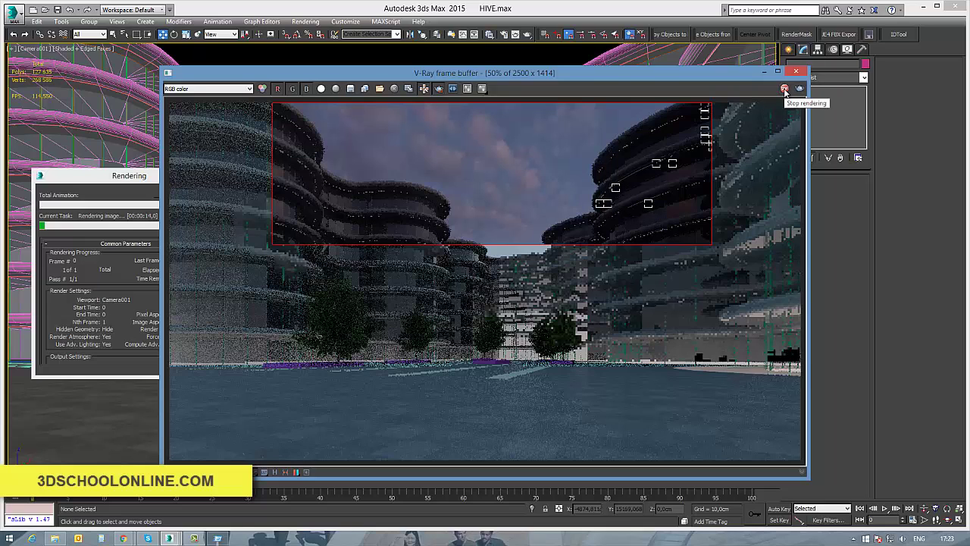
click(784, 89)
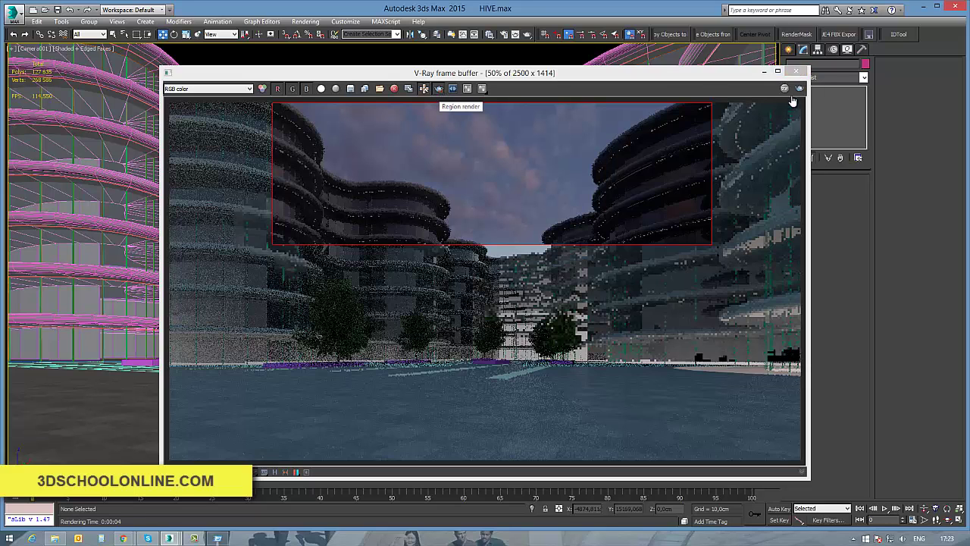
Close the frame buffer, save HIVE.max, and briefly check the HDRI map in the material editor
click(796, 71)
key(ctrl+s)
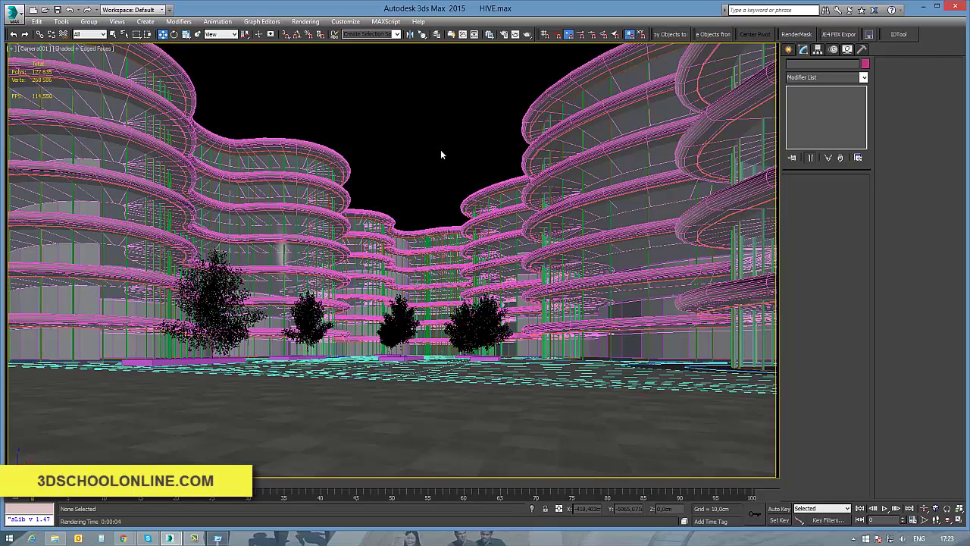
key(m)
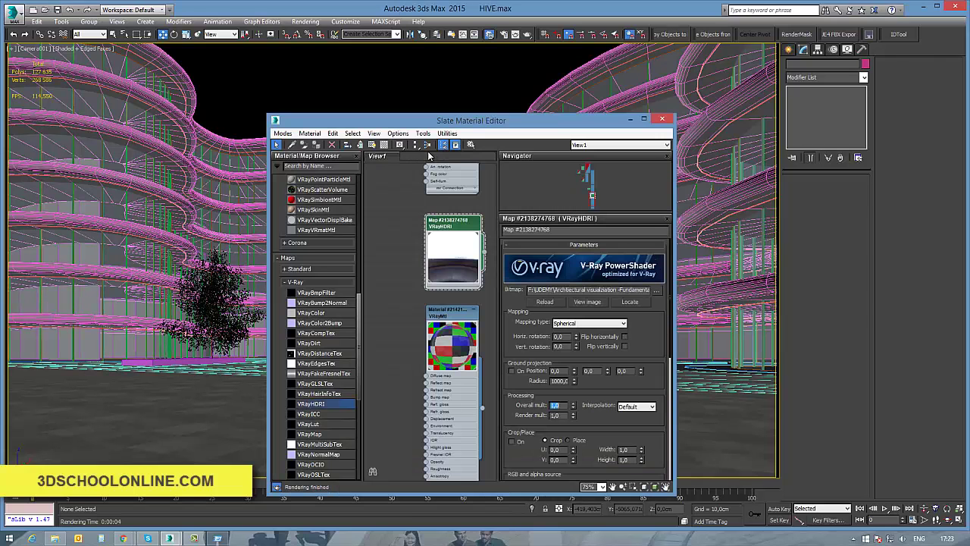
click(683, 119)
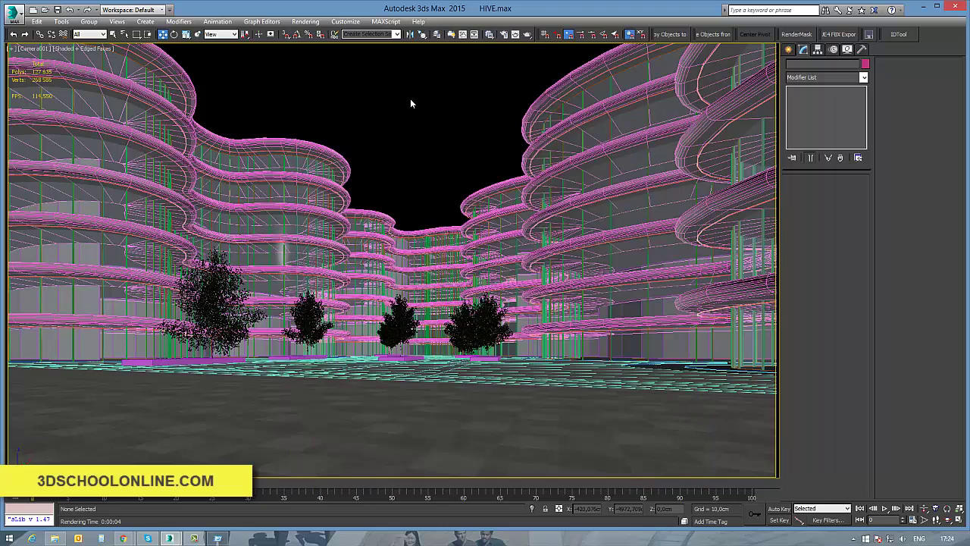
In Top view, place a targeted VRaySun from the lower right toward the building, declining VRaySky
key(t)
key(z)
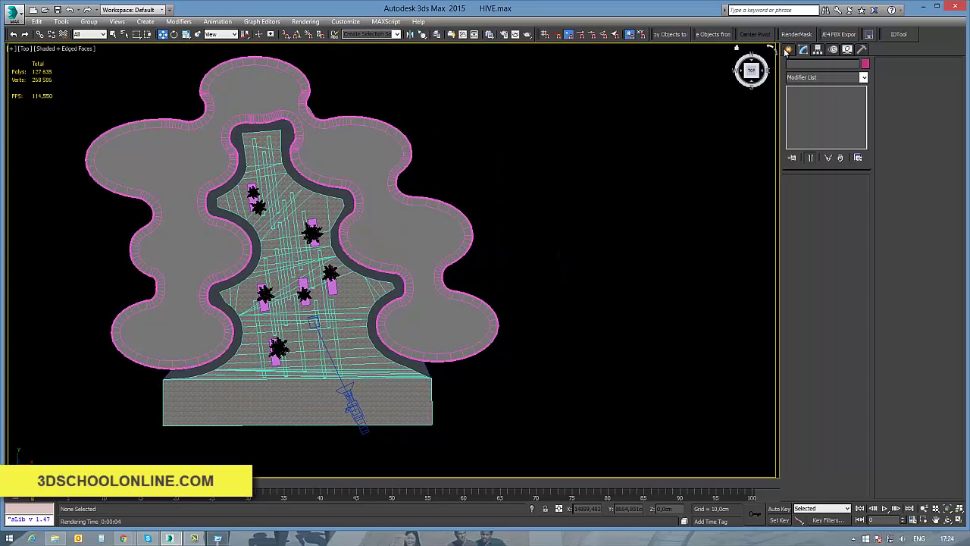
click(788, 49)
click(816, 65)
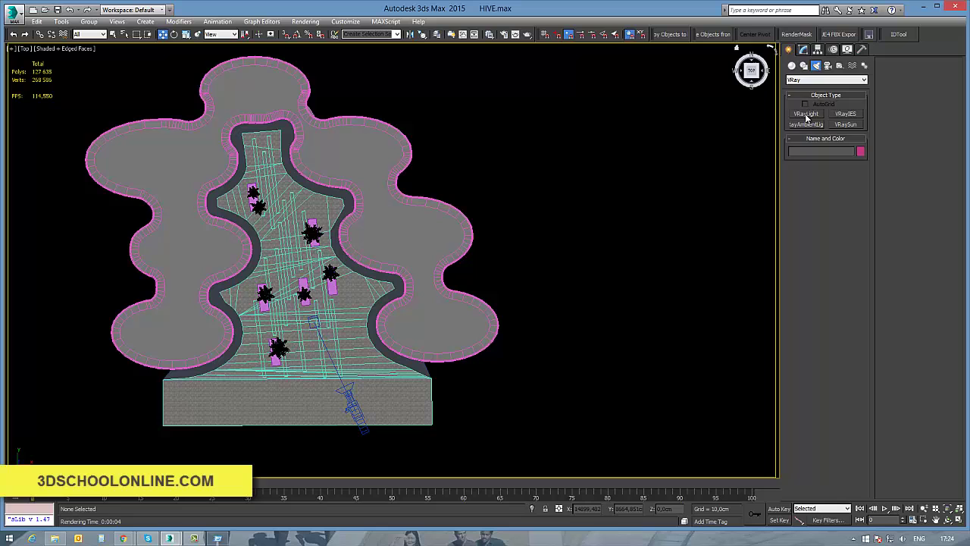
click(846, 125)
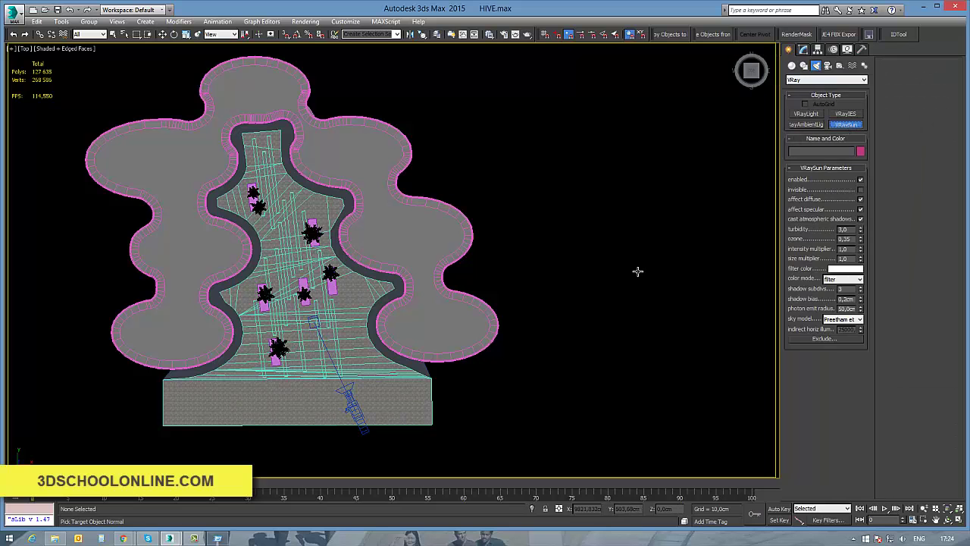
scroll(578, 281, down, 1)
scroll(591, 341, down, 2)
scroll(573, 351, down, 1)
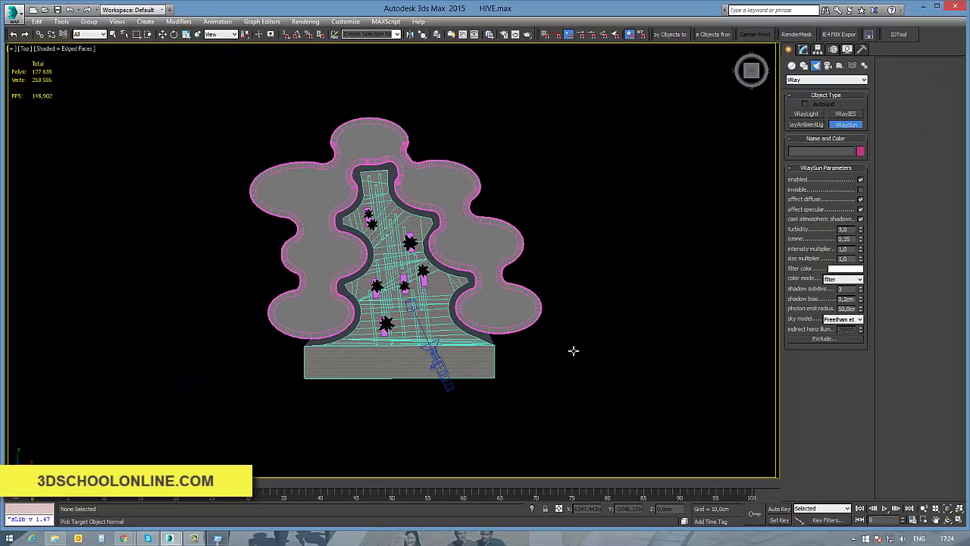
middle_drag(533, 214, 416, 243)
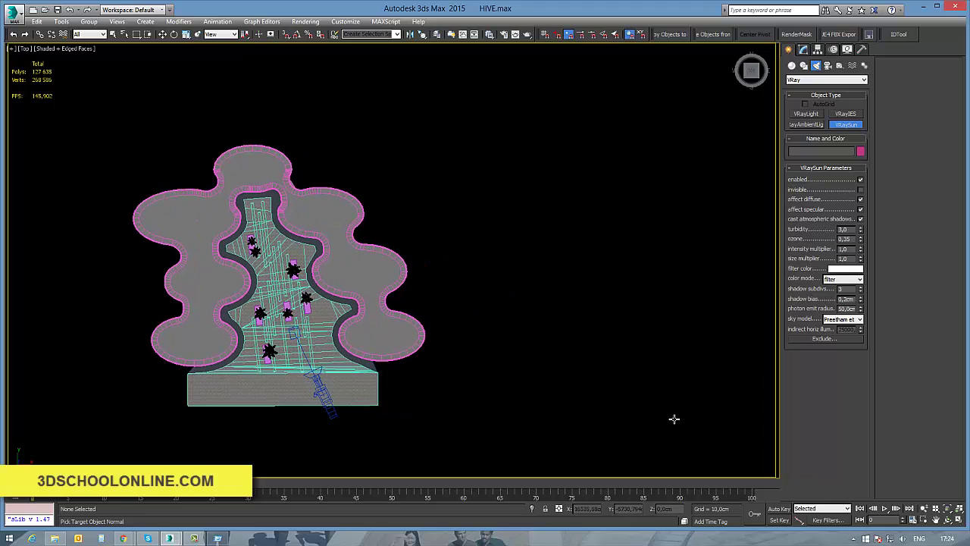
drag(734, 431, 220, 250)
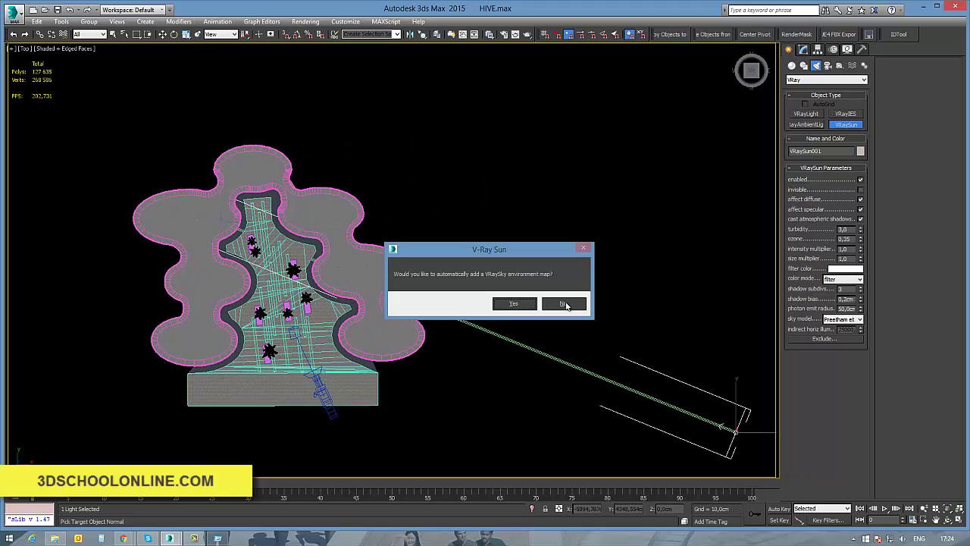
click(564, 304)
In Front view, move the VRaySun higher above the ground
key(f)
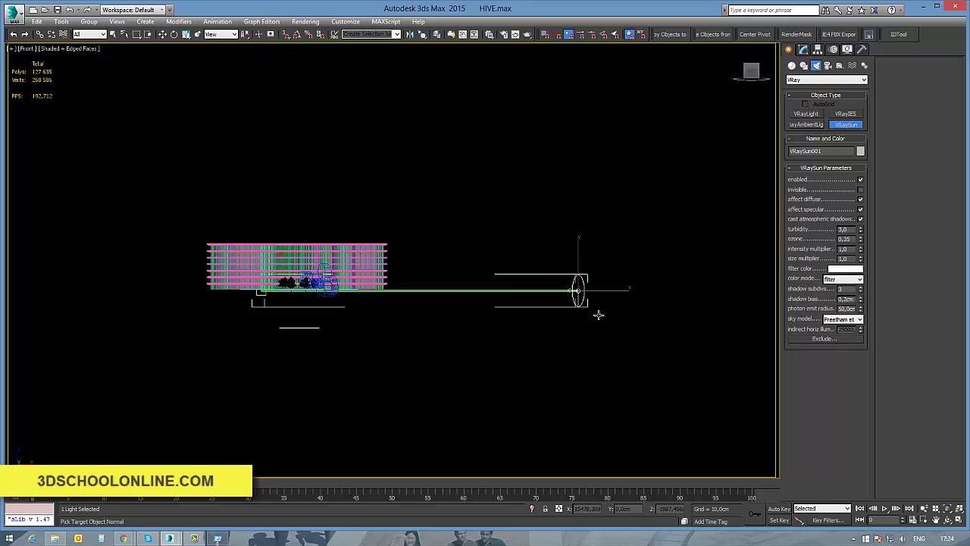
key(w)
drag(553, 274, 543, 252)
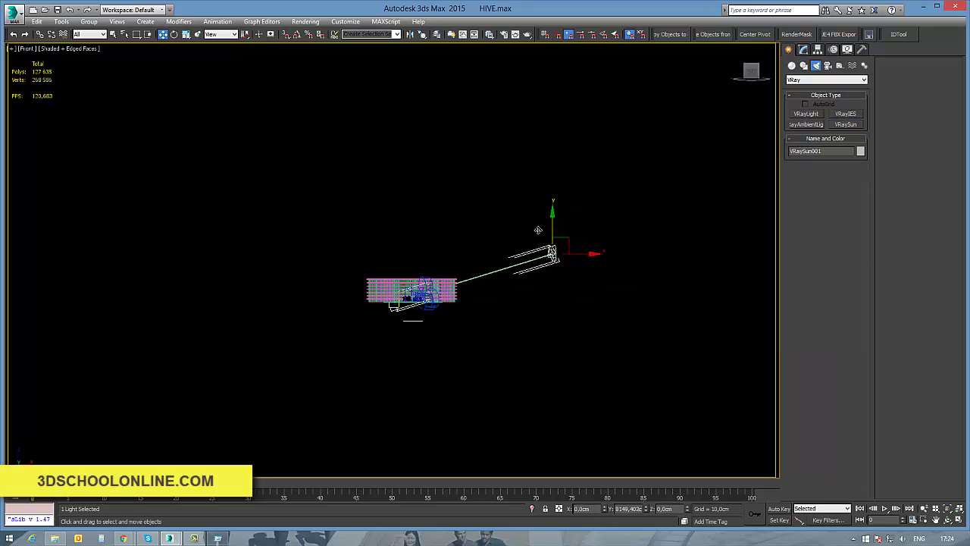
Set the sun's size multiplier to 4.25 and give it a pale pink filter colour
click(803, 50)
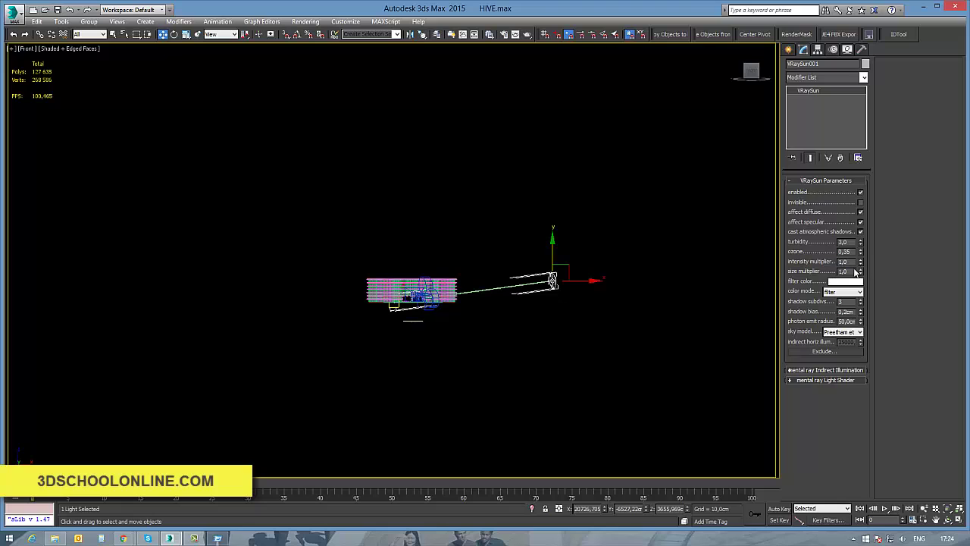
drag(861, 272, 861, 243)
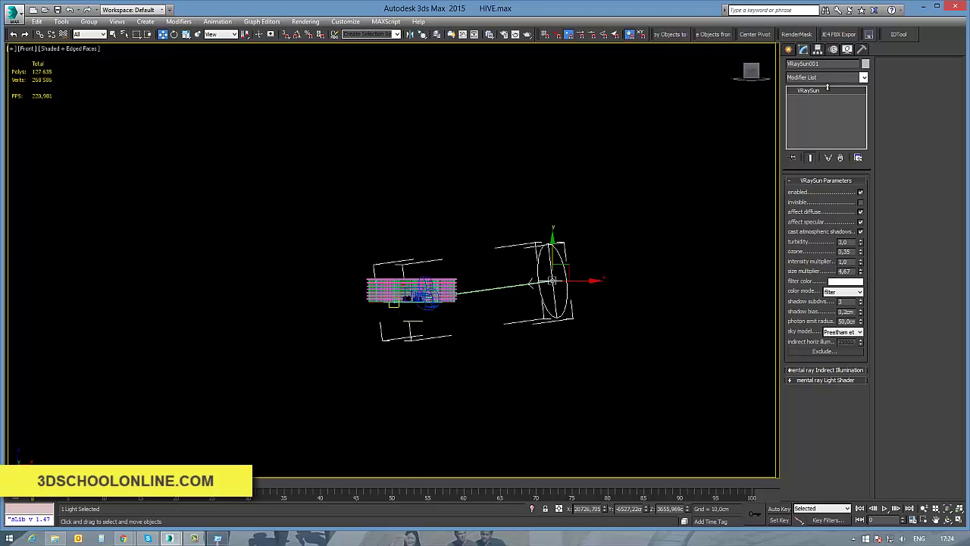
click(845, 281)
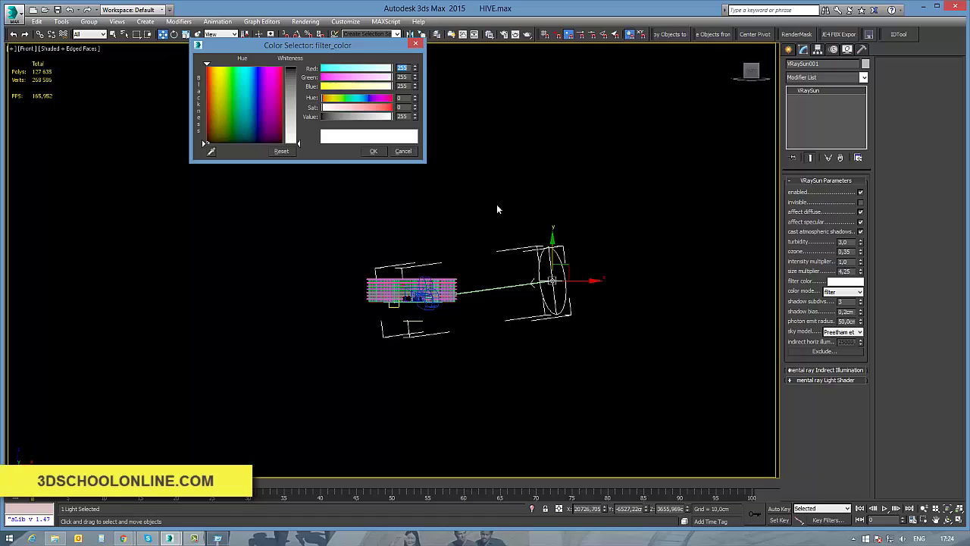
drag(267, 117, 258, 137)
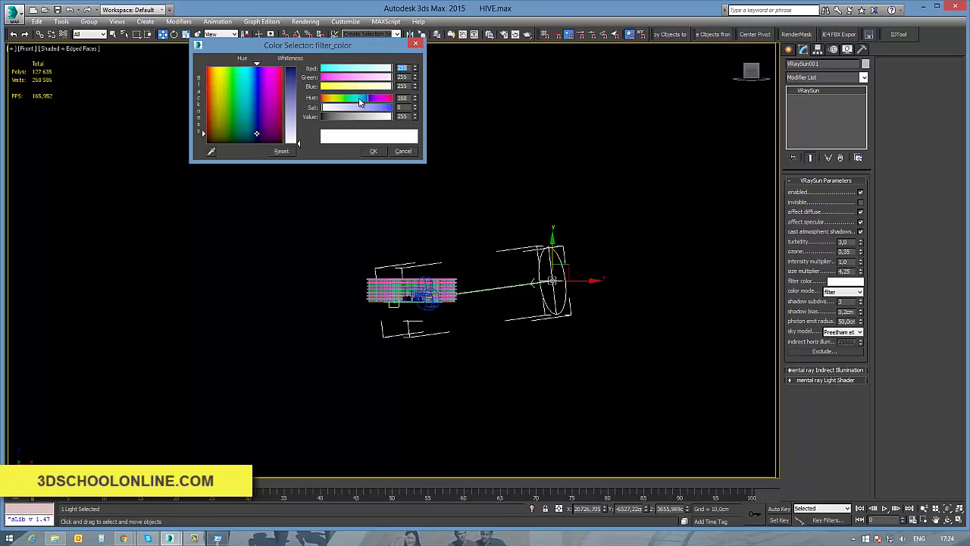
mouse_move(366, 101)
mouse_down()
mouse_move(375, 102)
mouse_move(364, 79)
mouse_up()
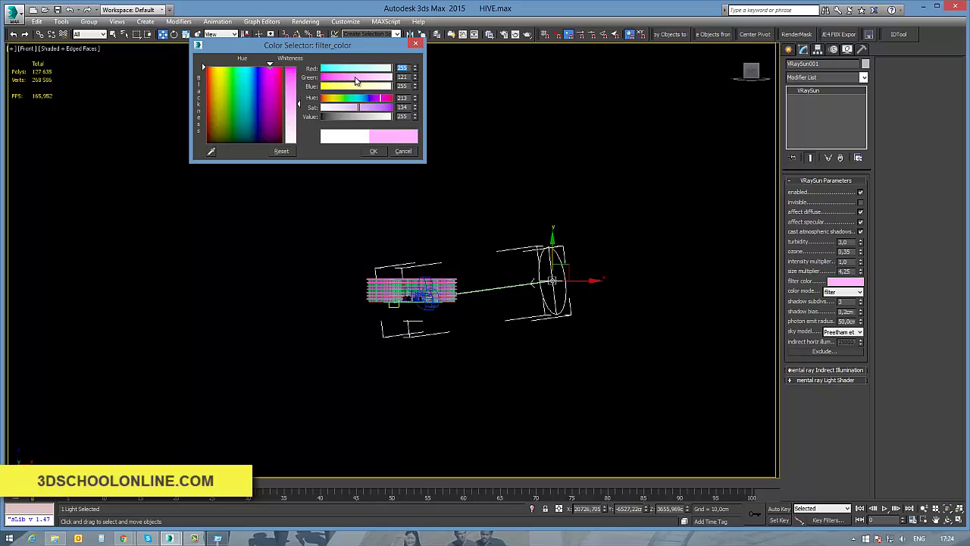
click(370, 151)
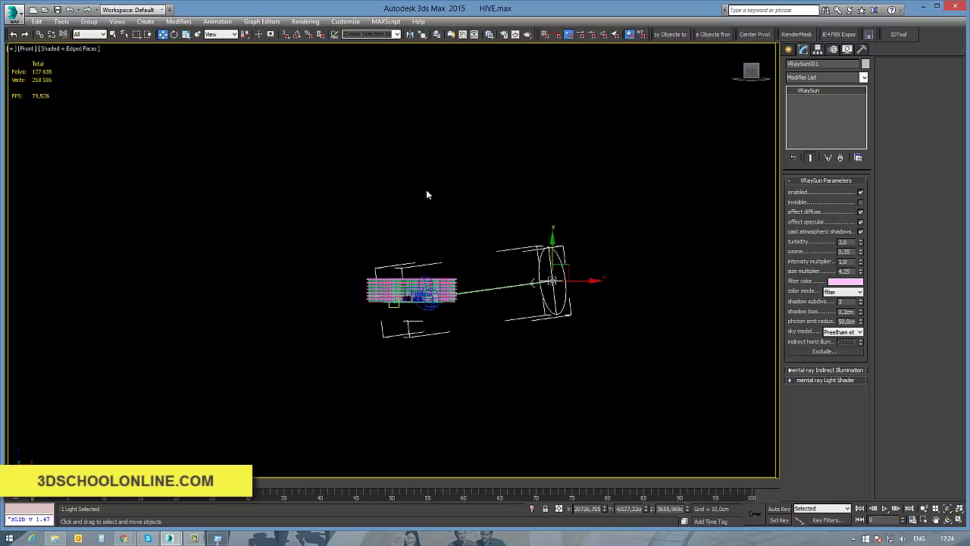
Return to Top view with the sun deselected
middle_drag(487, 195, 450, 157)
key(c)
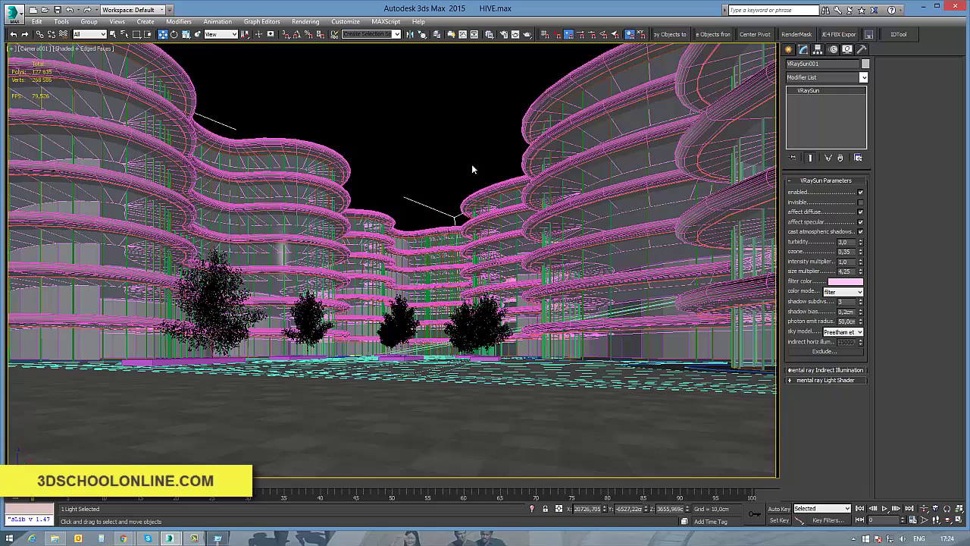
key(t)
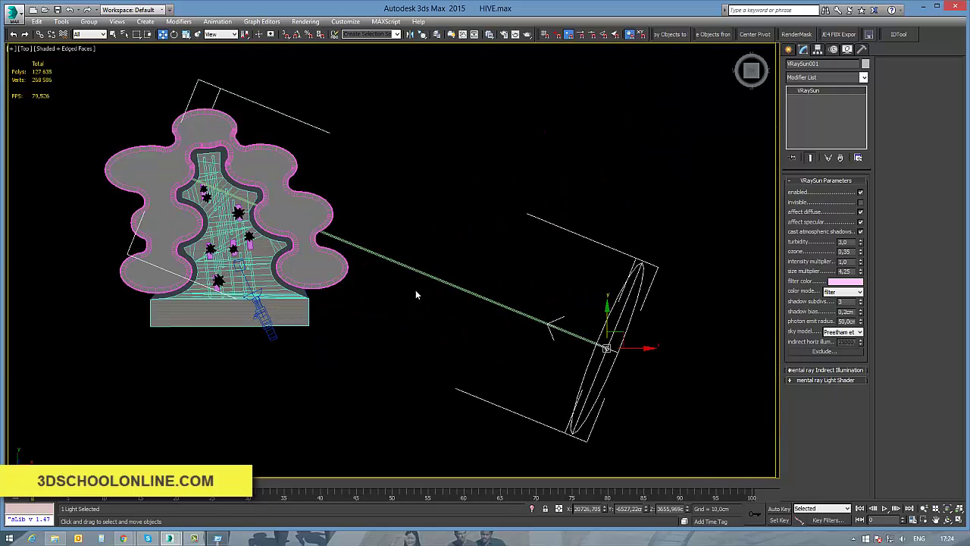
scroll(448, 286, down, 5)
click(470, 311)
scroll(438, 289, up, 5)
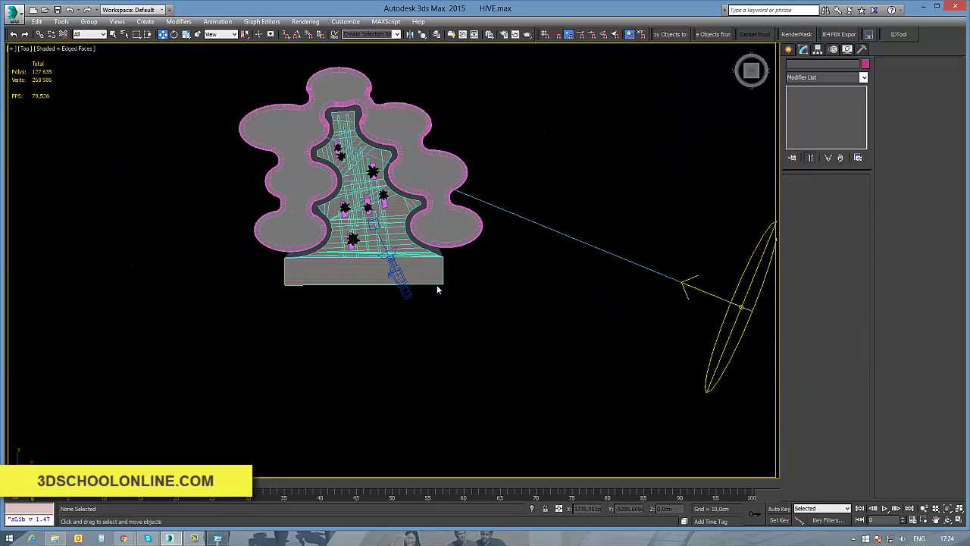
scroll(455, 280, down, 3)
Check the scene's lights in Select From Scene, then show the VRay light types to create
right_click(550, 228)
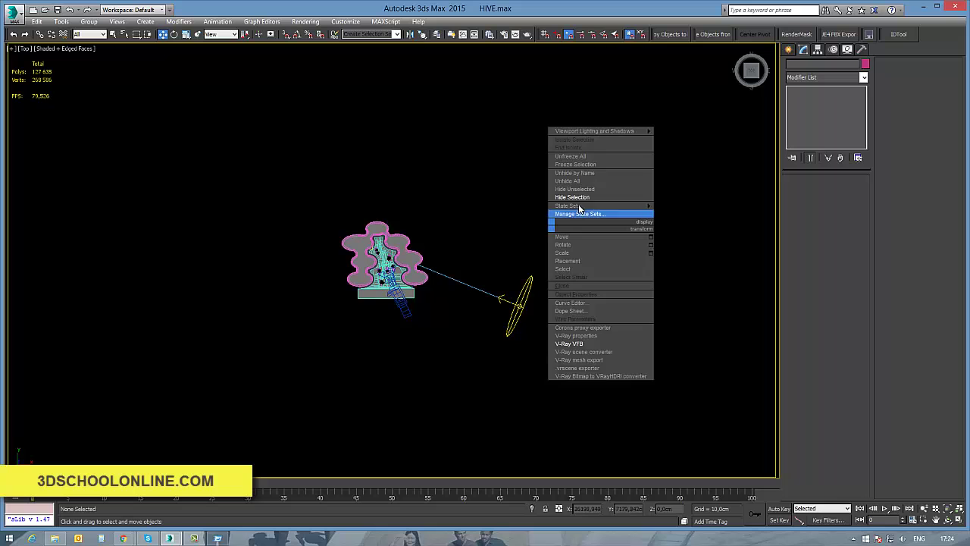
click(576, 180)
key(h)
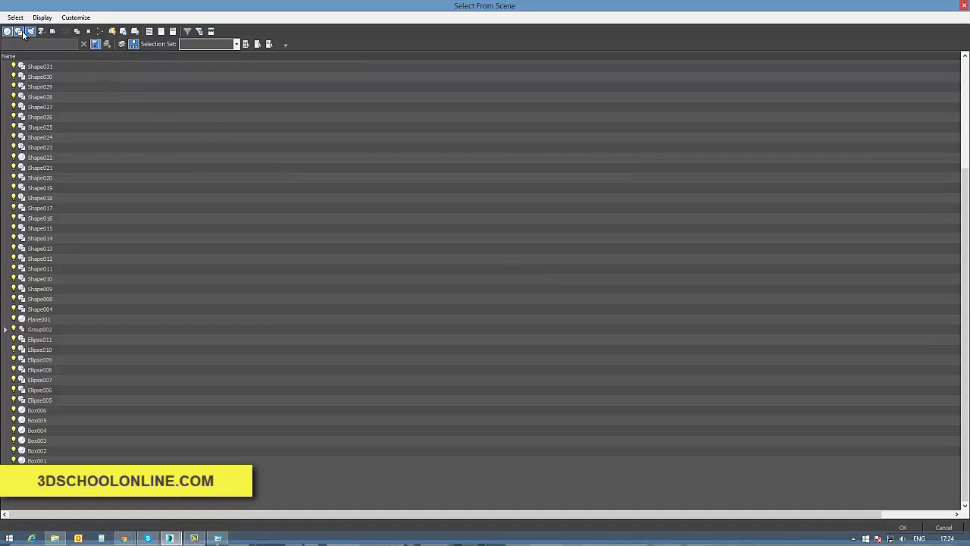
click(30, 31)
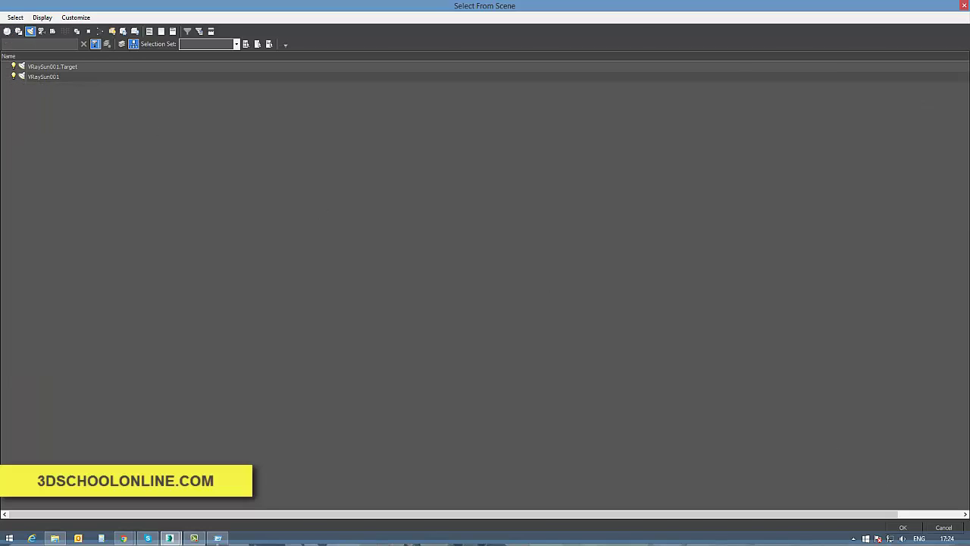
click(943, 528)
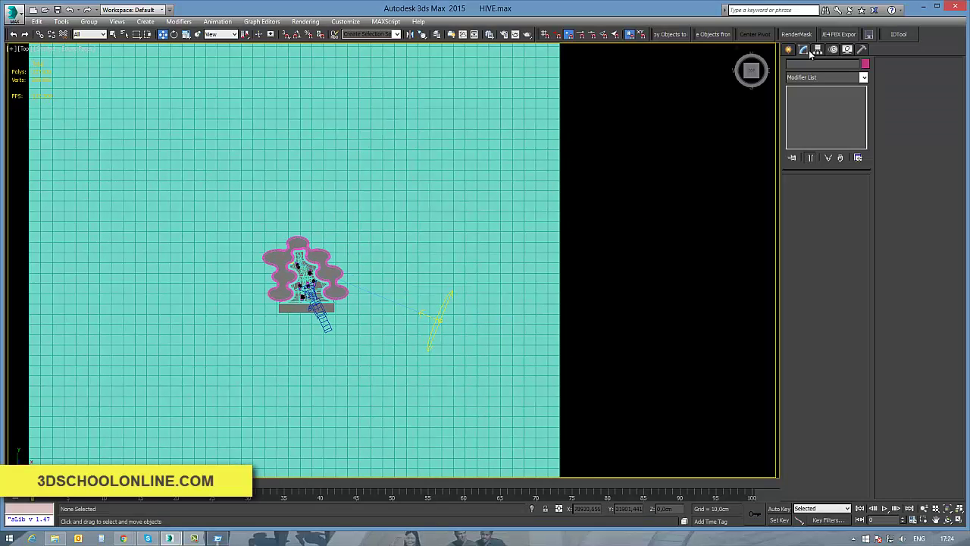
click(789, 49)
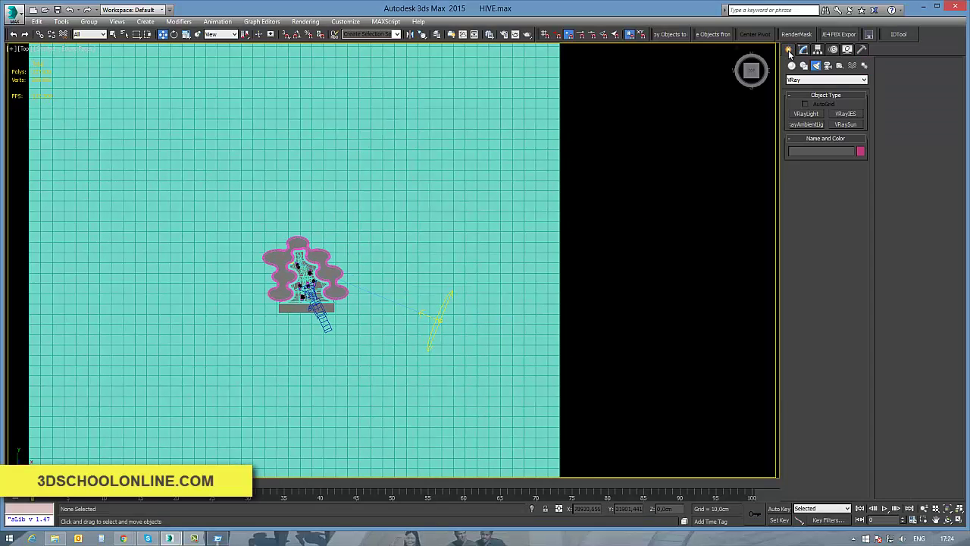
Draw Line001 from the small circle's centre out to the right, ending in a short angled tip
click(802, 114)
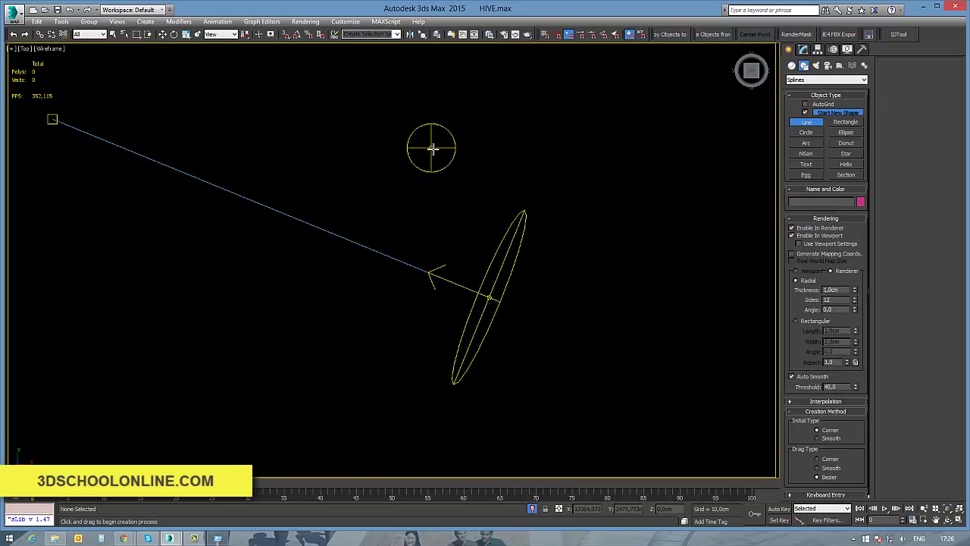
click(431, 148)
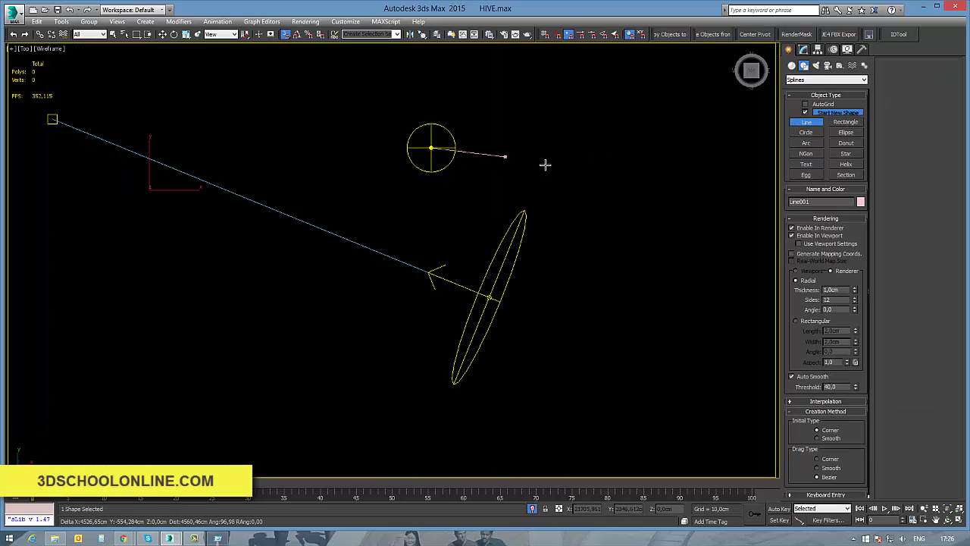
click(644, 148)
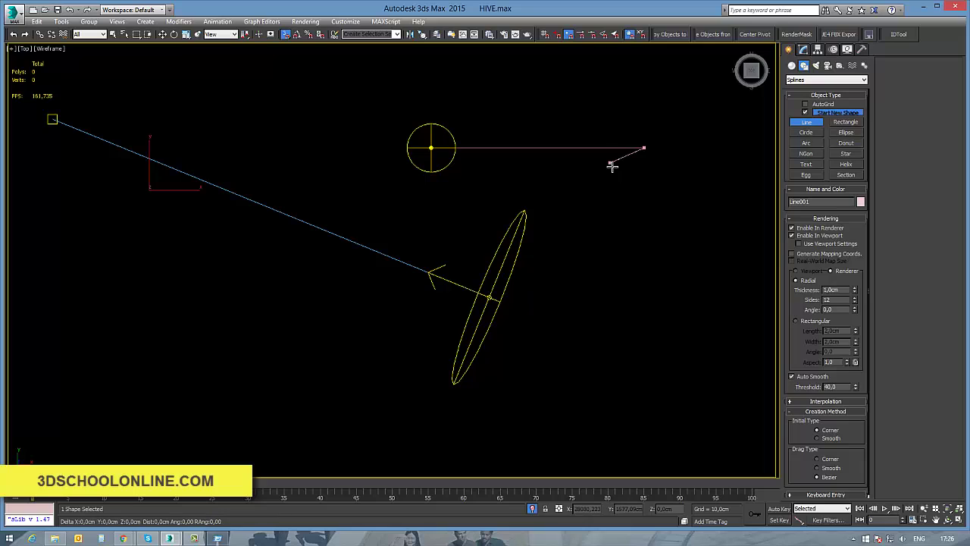
click(610, 161)
right_click(611, 161)
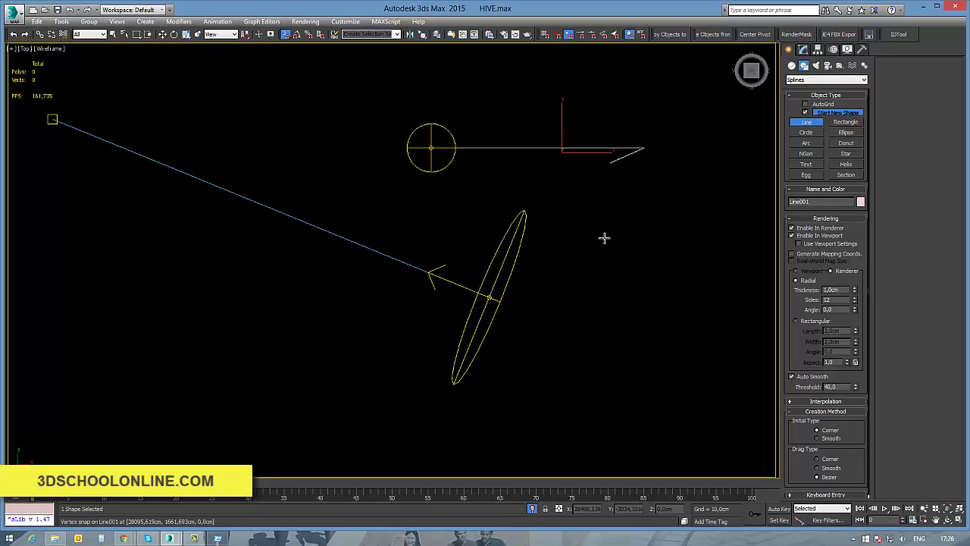
click(162, 34)
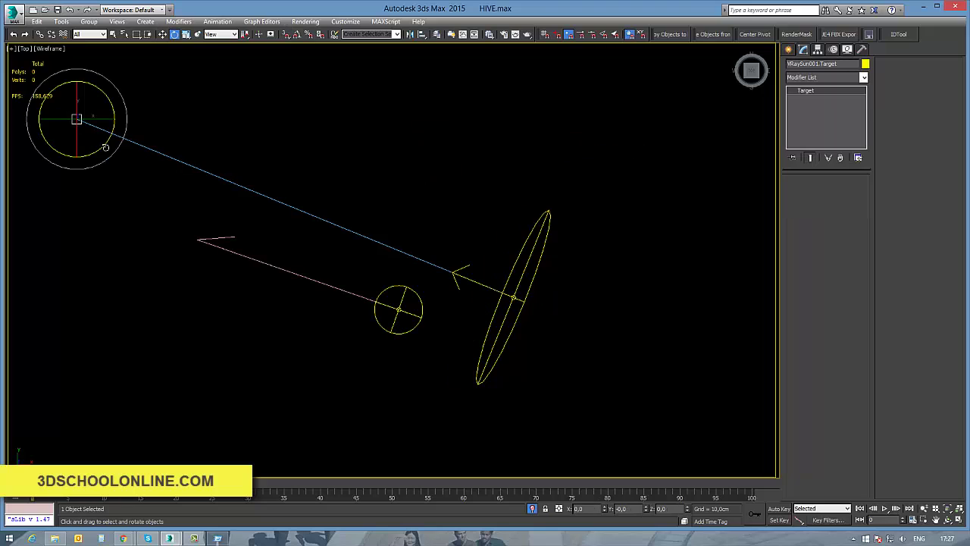
Align the sun's target to the circle's centre, shift the sun down-right, and link the target to the sun
key(w)
key(alt+a)
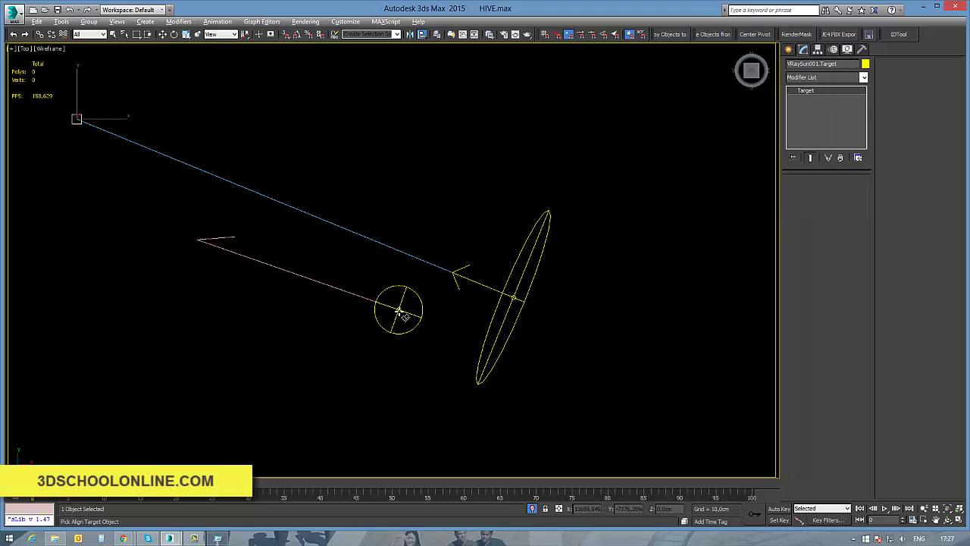
click(402, 315)
click(486, 353)
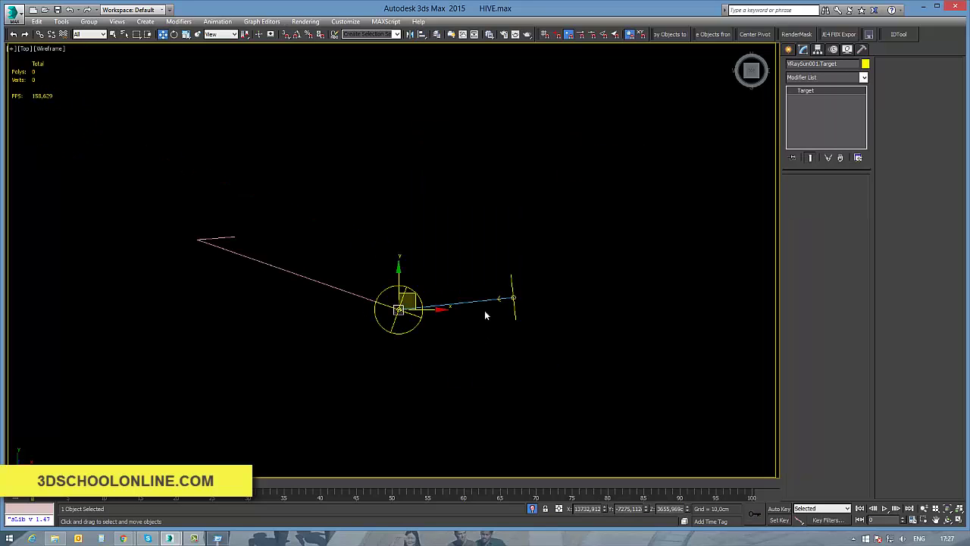
click(513, 298)
drag(532, 283, 546, 341)
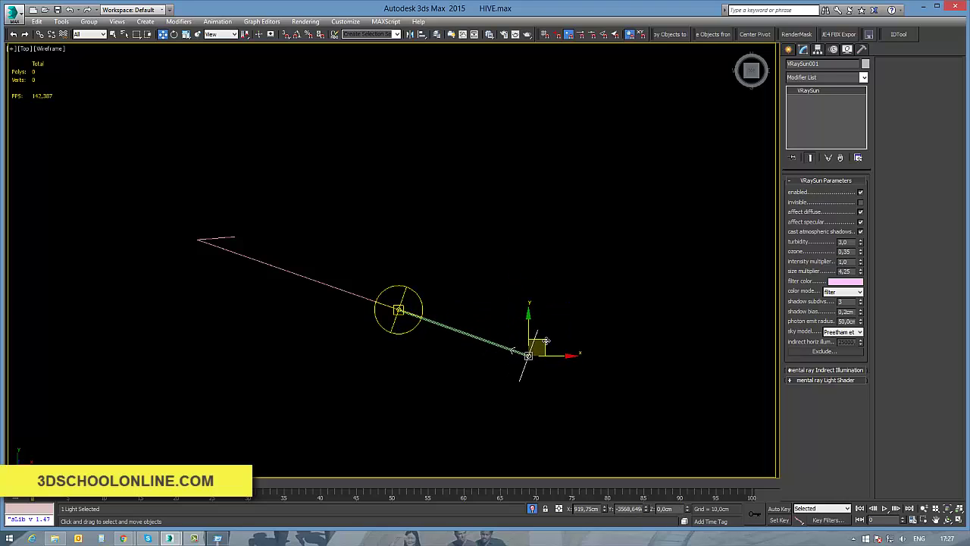
click(40, 34)
drag(466, 328, 422, 302)
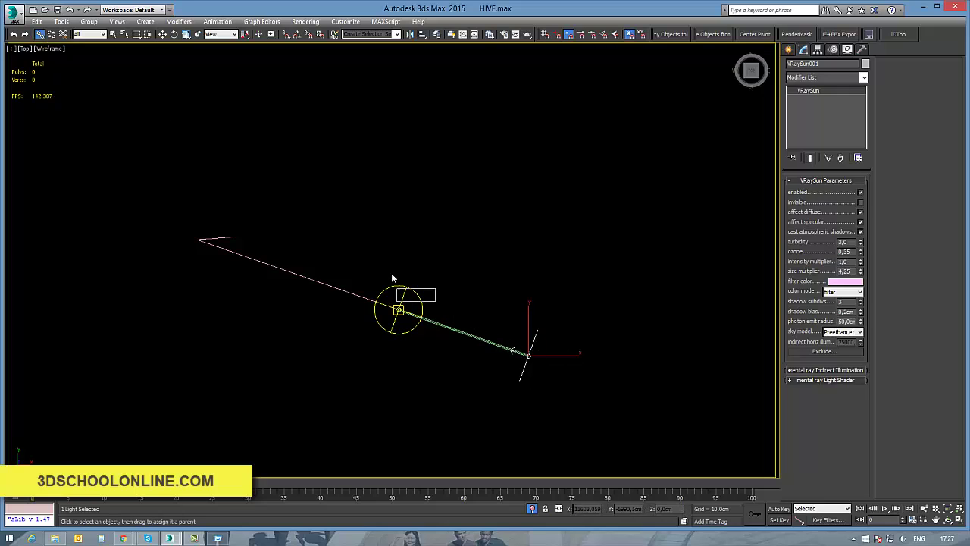
Test-rotate Group003 and undo, then pull the sun's target out to the upper left
key(e)
click(417, 293)
drag(370, 266, 388, 250)
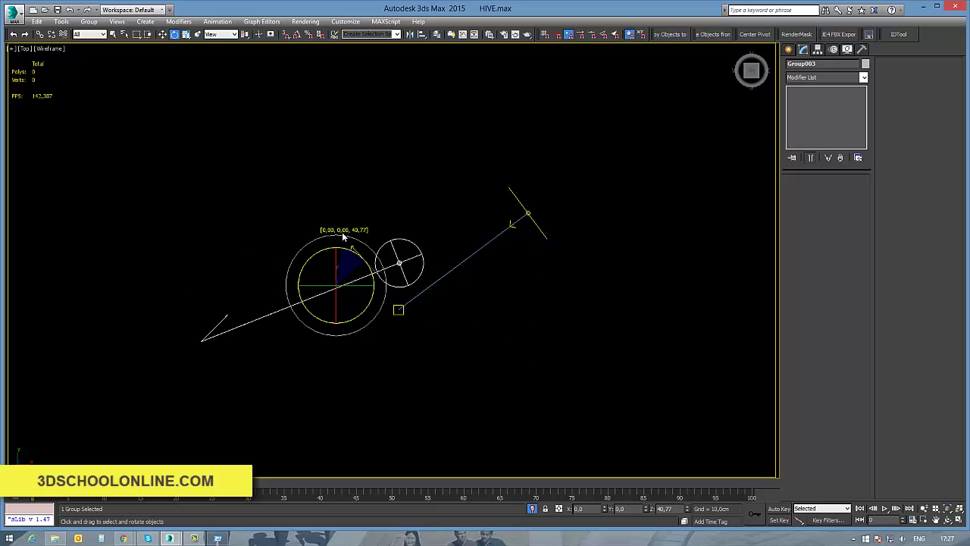
key(ctrl+z)
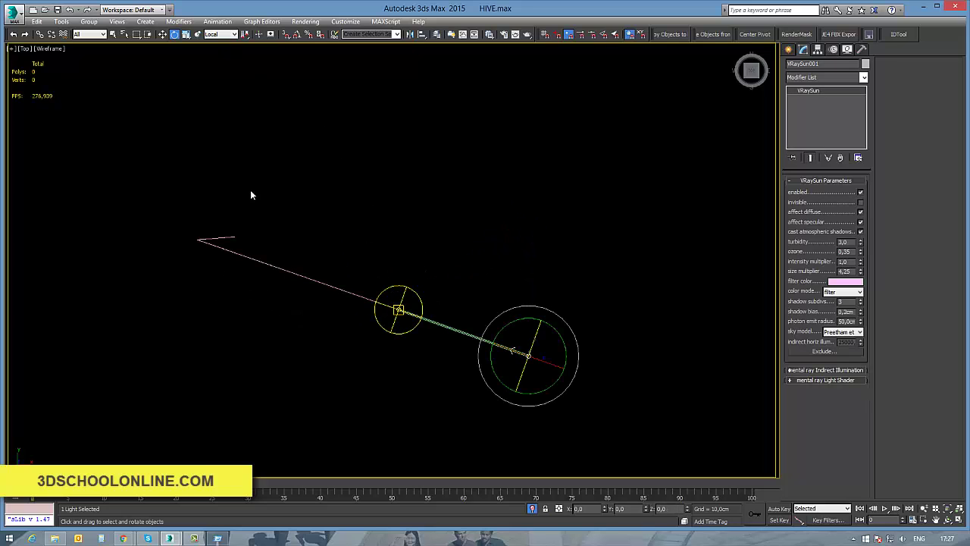
click(400, 313)
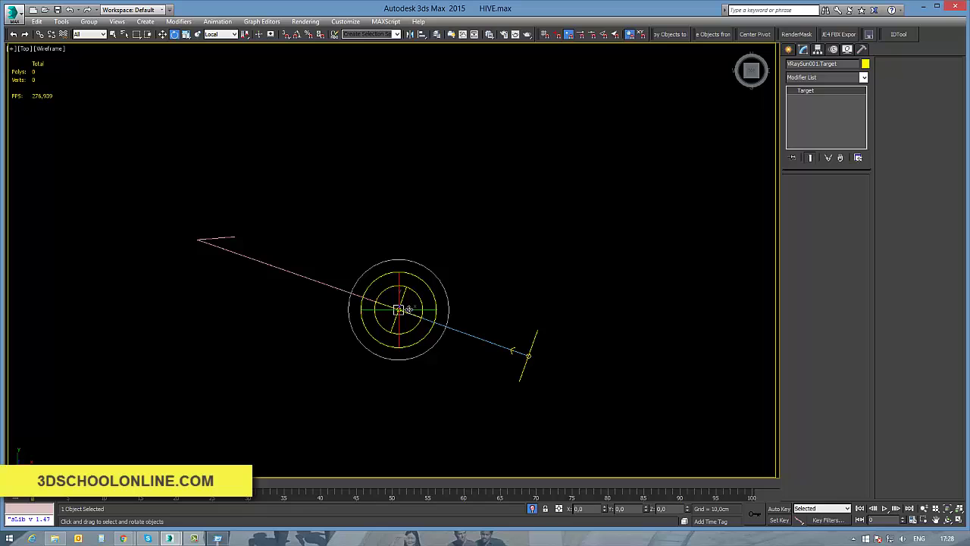
key(w)
mouse_move(410, 294)
mouse_down()
mouse_move(210, 225)
mouse_move(215, 250)
mouse_move(385, 309)
mouse_move(91, 184)
mouse_move(143, 201)
mouse_up()
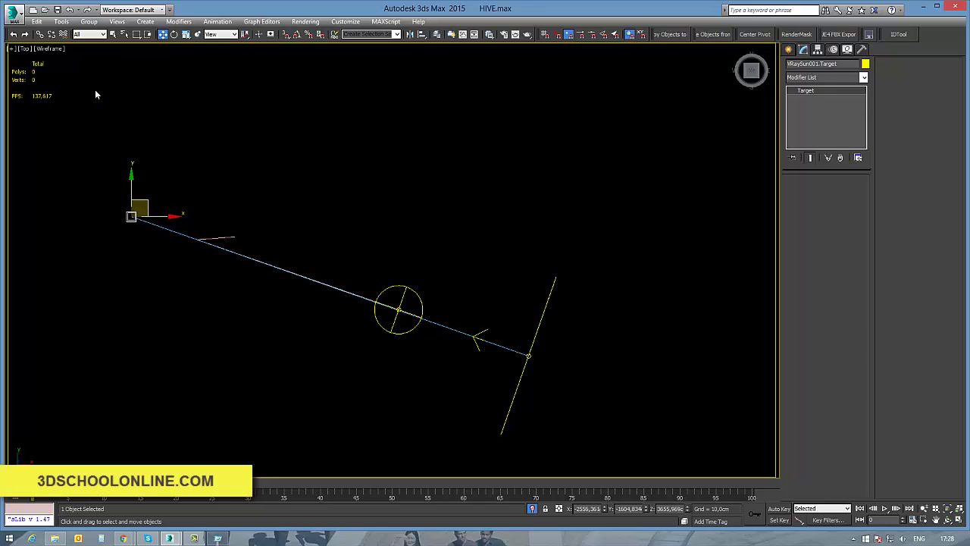
Link the sun's target and VRaySun001 to Group003, then test-rotate the group and cancel
click(39, 34)
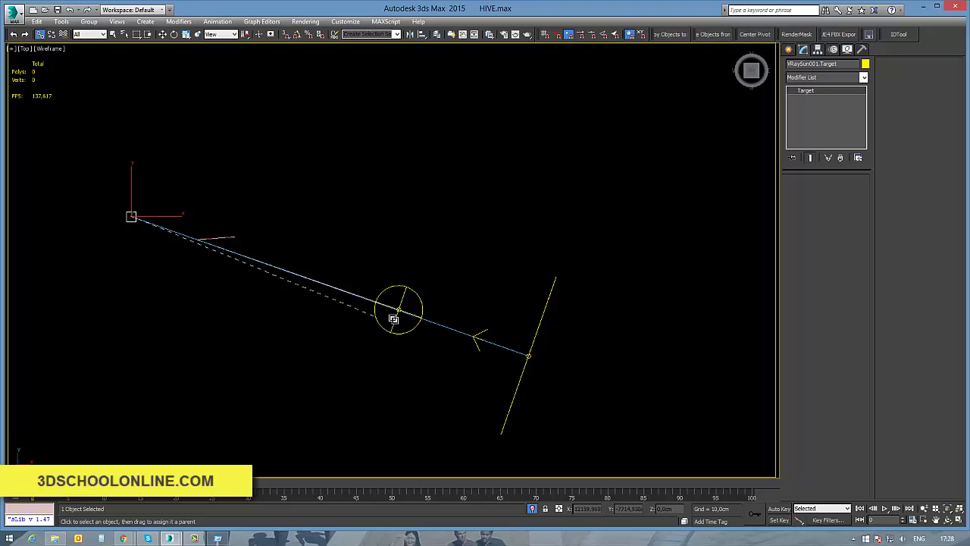
drag(394, 319, 398, 312)
mouse_move(524, 361)
mouse_down()
mouse_move(427, 324)
mouse_move(454, 340)
mouse_up()
key(e)
key(w)
click(417, 293)
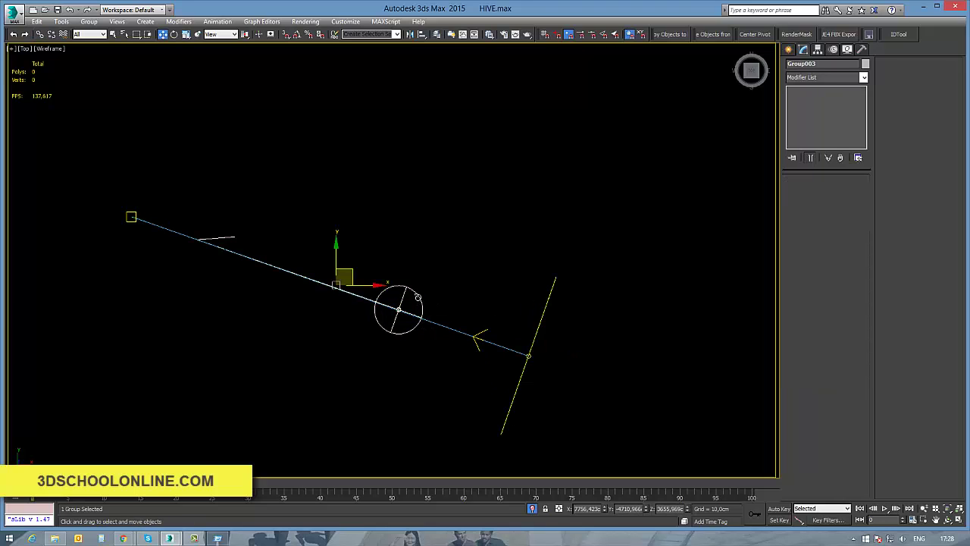
key(e)
click(382, 285)
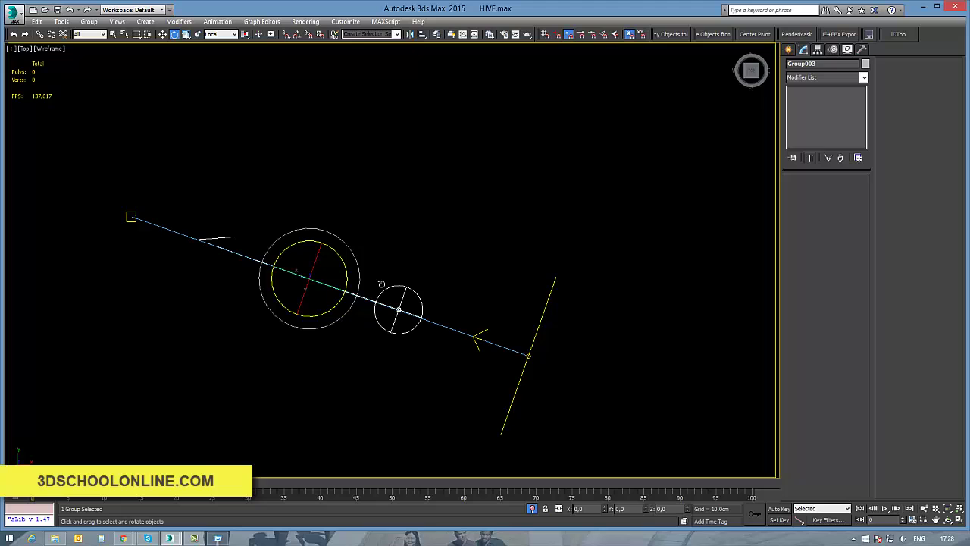
drag(343, 267, 320, 223)
right_click(320, 223)
Raise the sun higher in Front view, then rotate Group003 in Top view to confirm the sun follows
key(f)
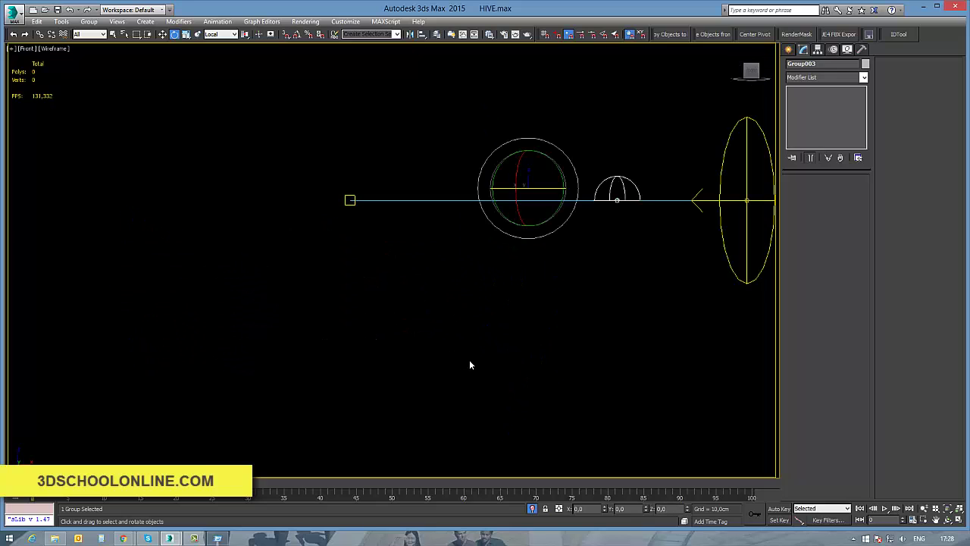
click(616, 246)
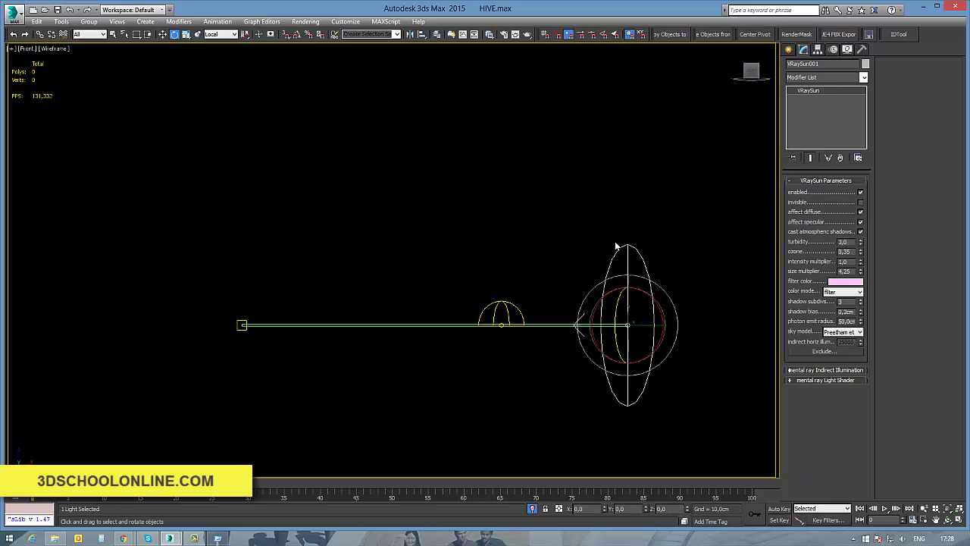
key(w)
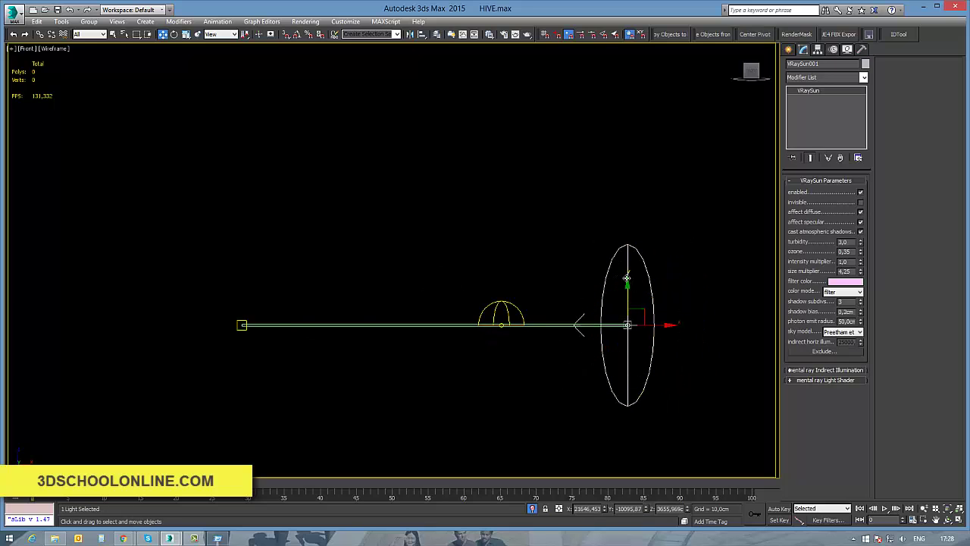
drag(627, 292, 620, 237)
key(t)
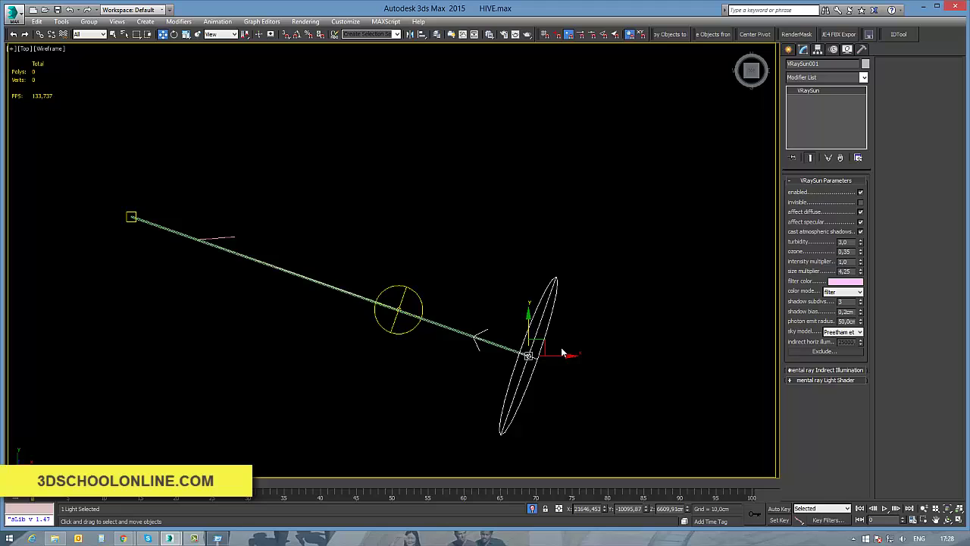
click(479, 266)
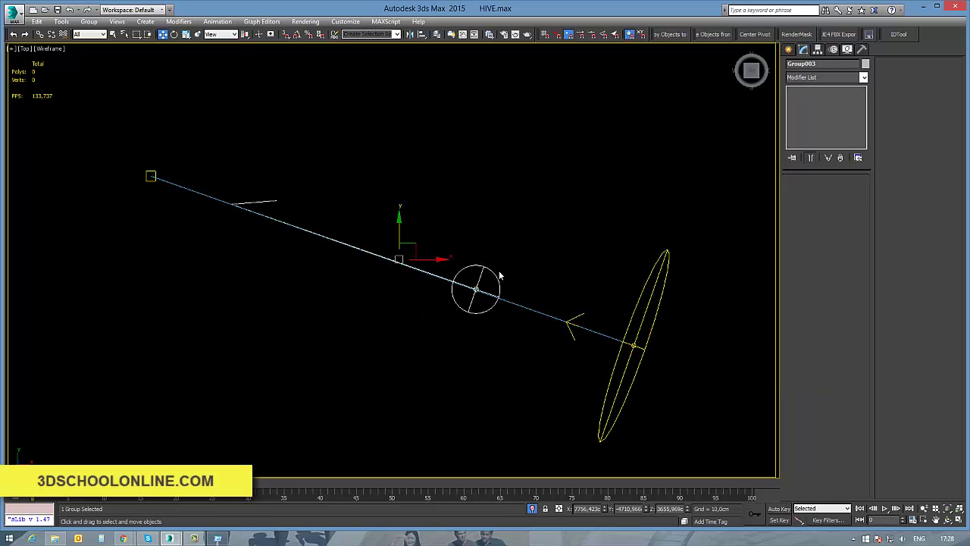
key(e)
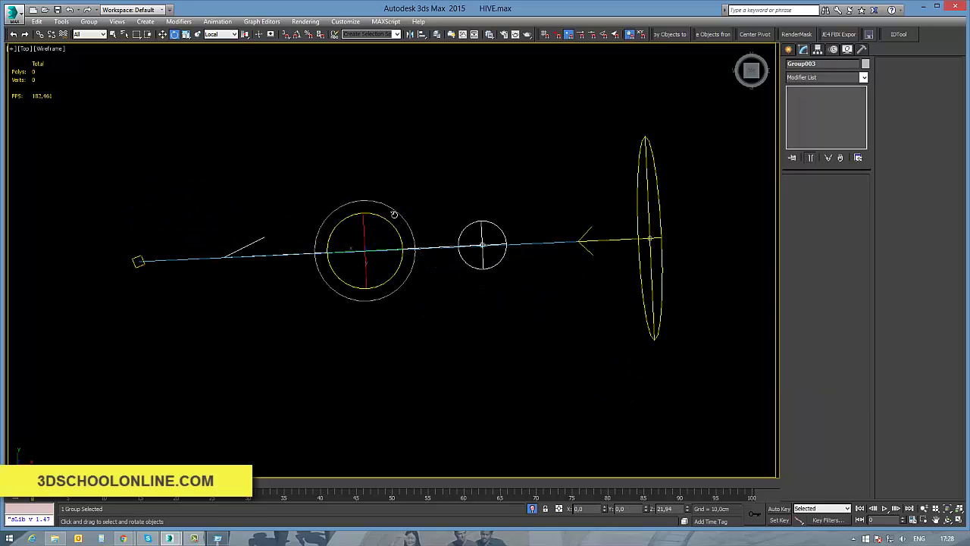
drag(402, 237, 511, 350)
mouse_move(512, 350)
middle_down()
mouse_move(476, 348)
mouse_move(548, 310)
mouse_move(568, 275)
mouse_move(538, 284)
mouse_move(536, 305)
middle_up()
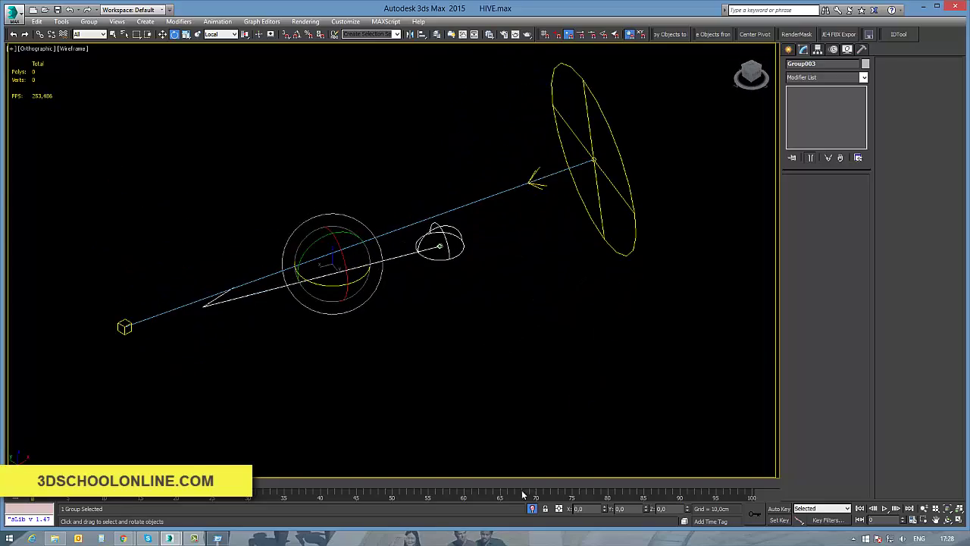